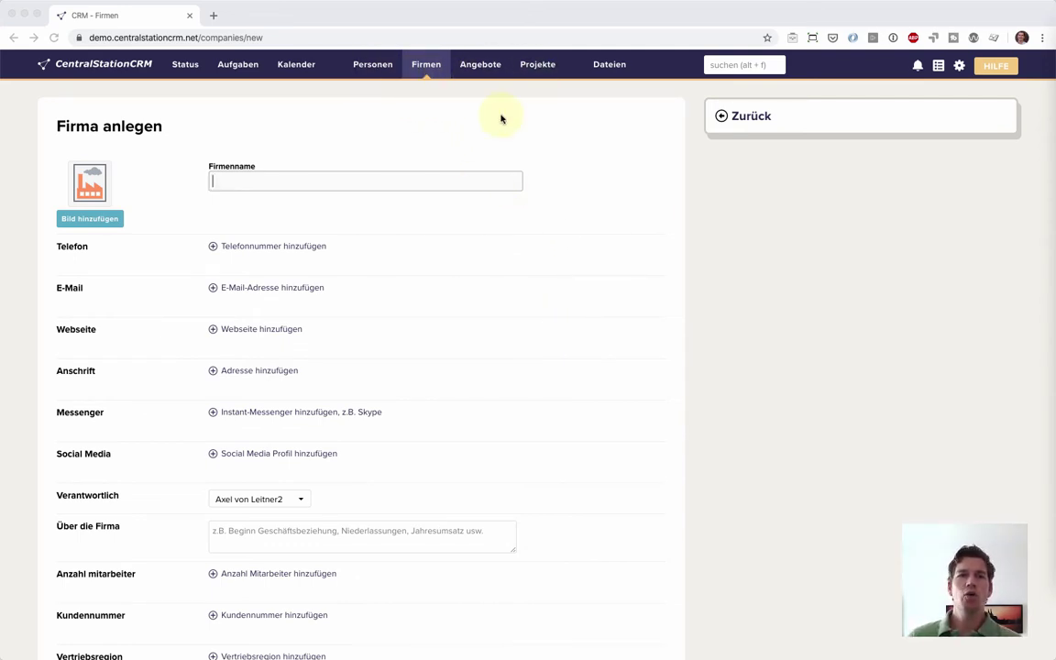
# Step: Try 500 and fünfhundert as Anzahl Mitarbeiter in the new company form, ending with the value > 500
pyautogui.scroll(-3, 453, 174)
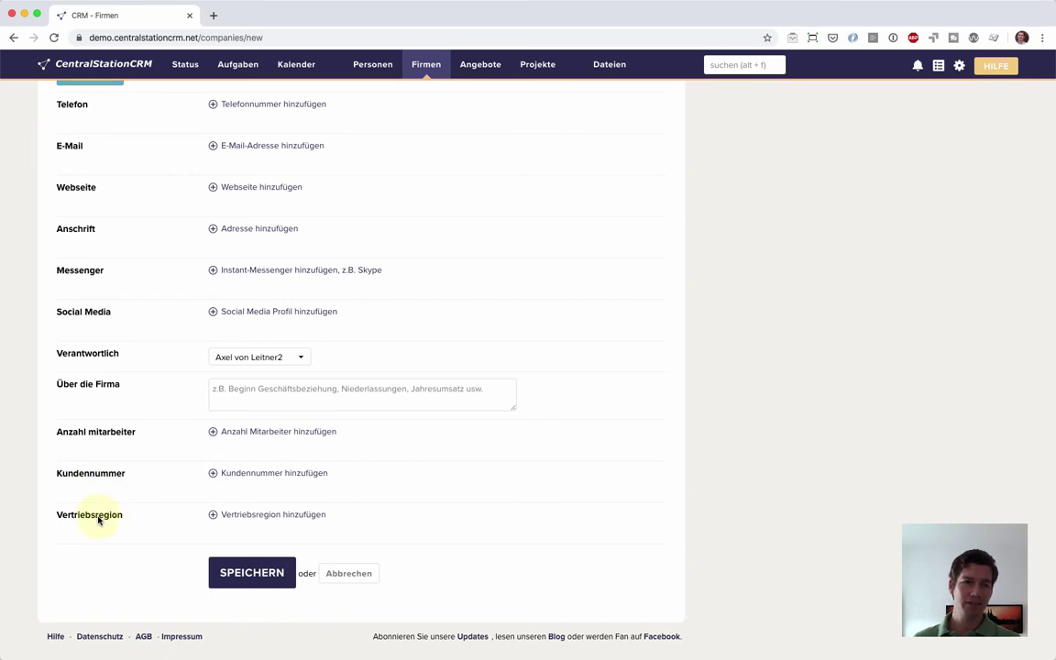
pyautogui.click(288, 432)
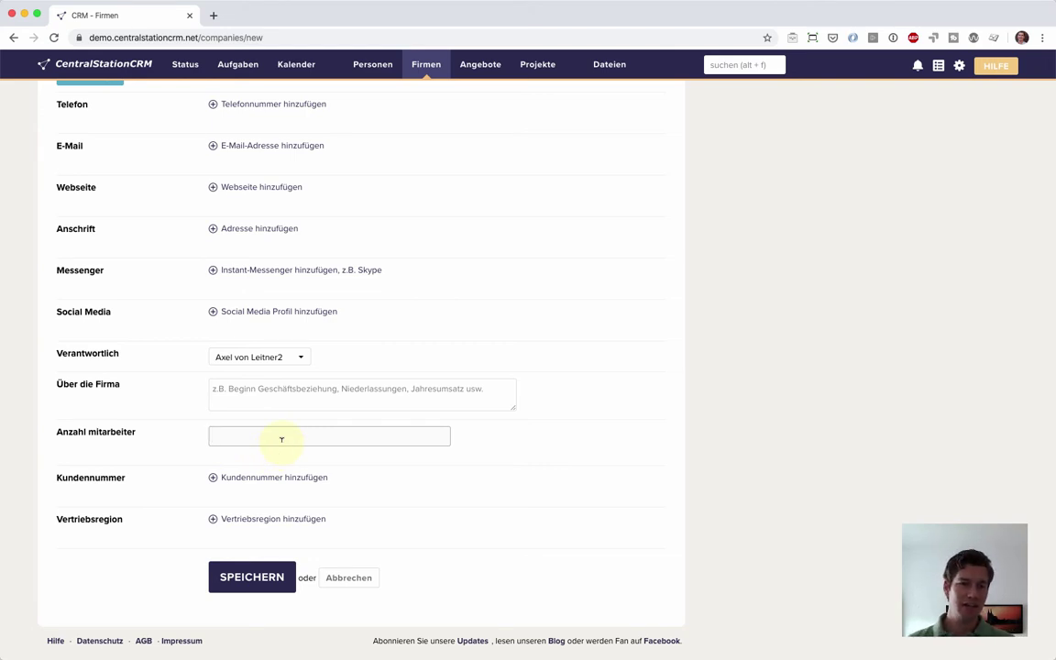
pyautogui.write('500')
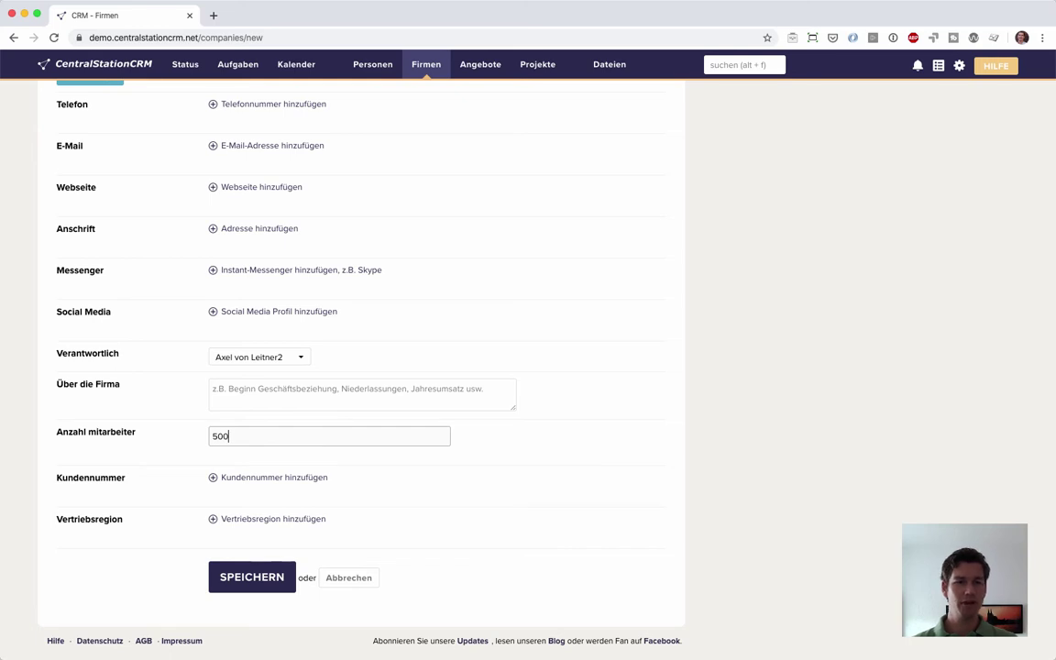
pyautogui.press('super+a')
pyautogui.write('fünfhun')
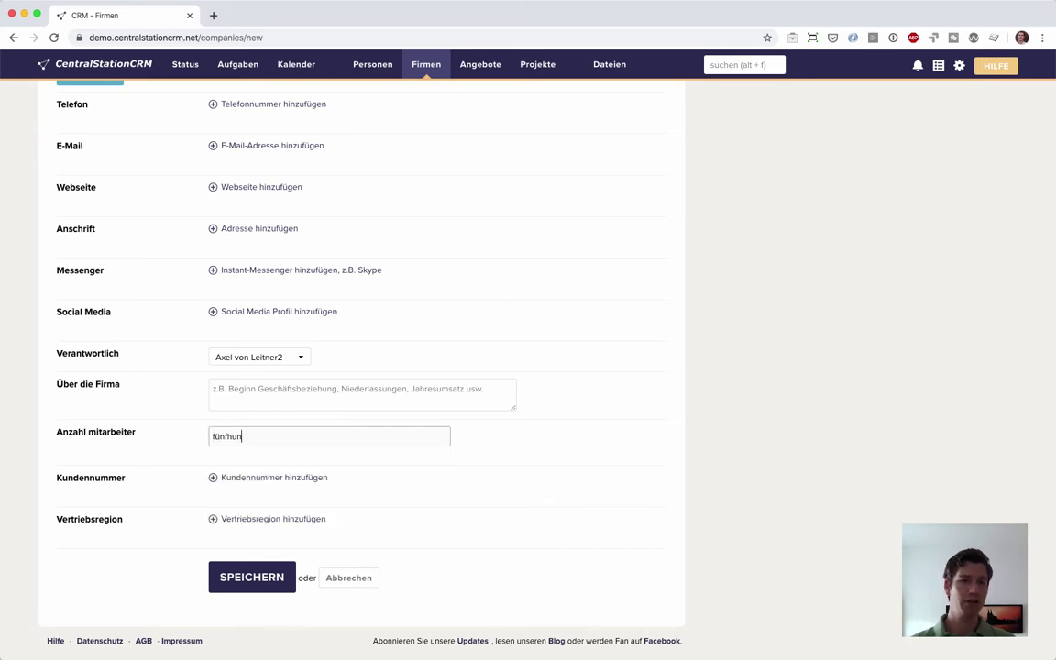
pyautogui.write('dert')
pyautogui.press('super+a')
pyautogui.write('> ')
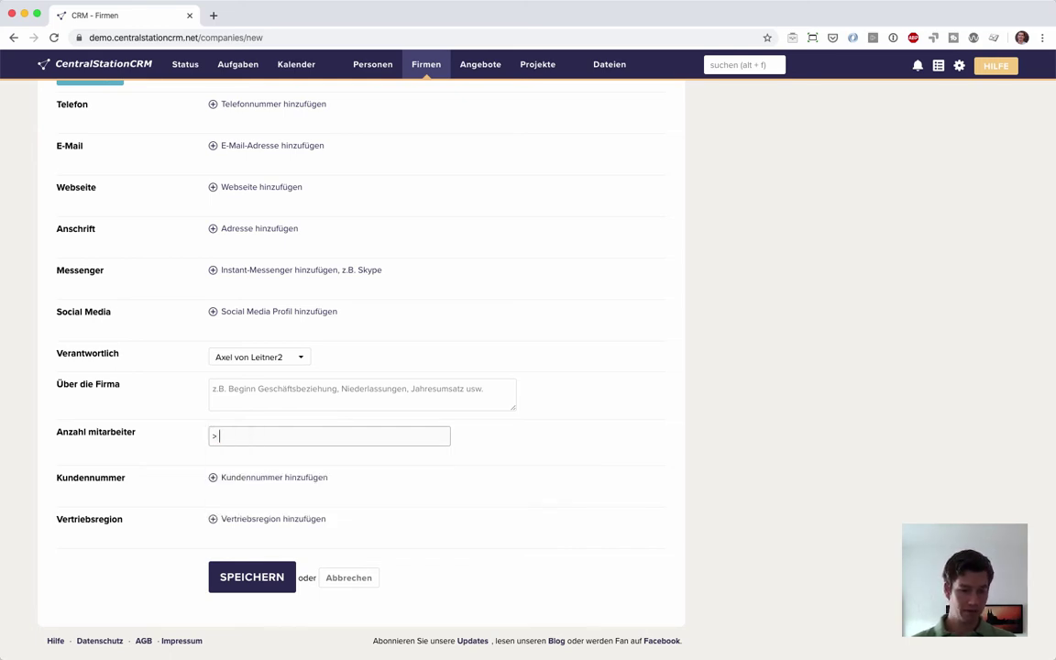
pyautogui.write('500')
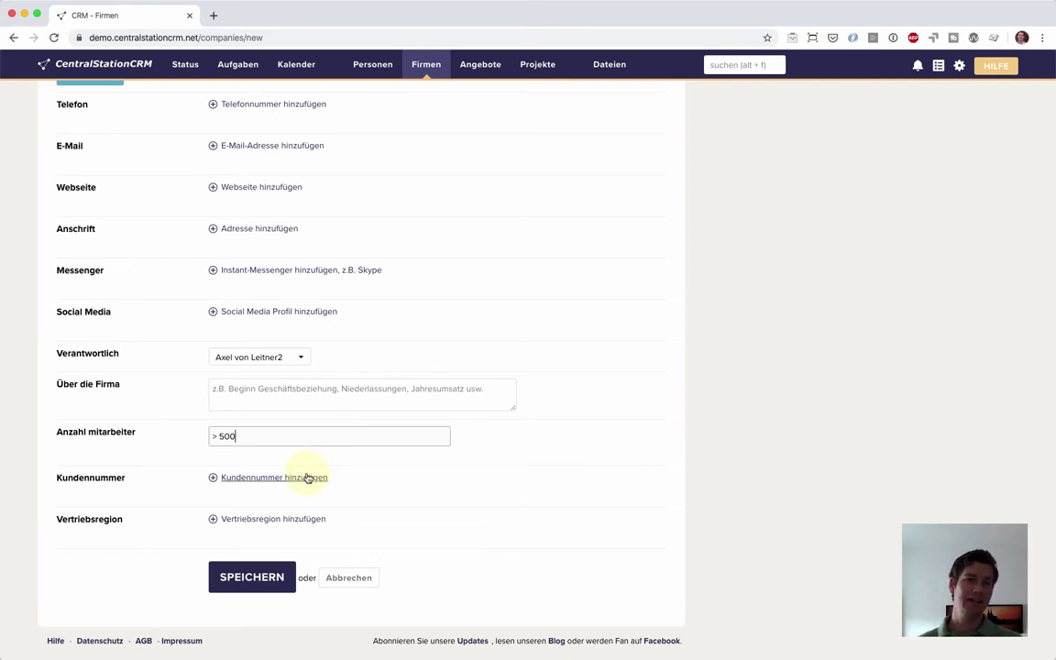
# Step: Enter a trial customer number in the new company's Kundennummer field and clear it again
pyautogui.click(270, 479)
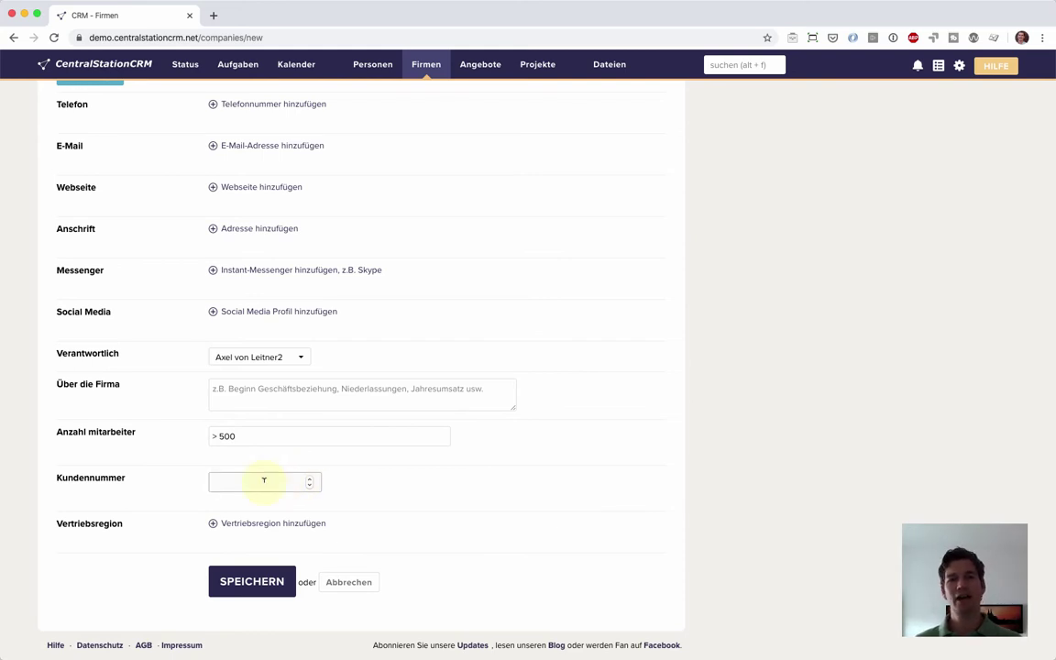
pyautogui.write('500')
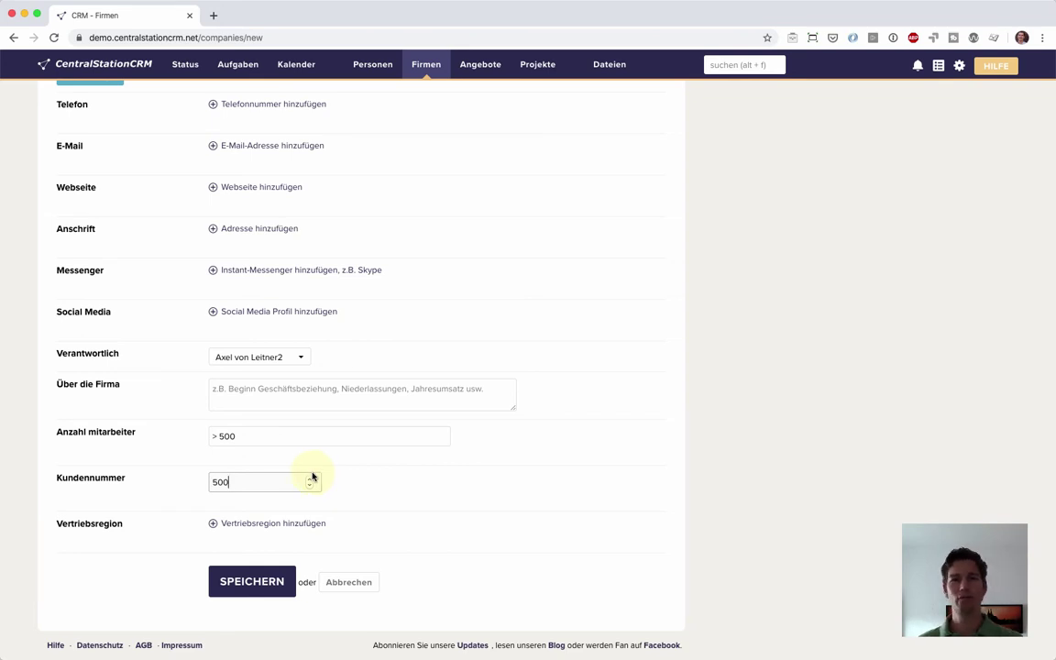
pyautogui.press('BackSpace')
pyautogui.press('BackSpace')
pyautogui.press('BackSpace')
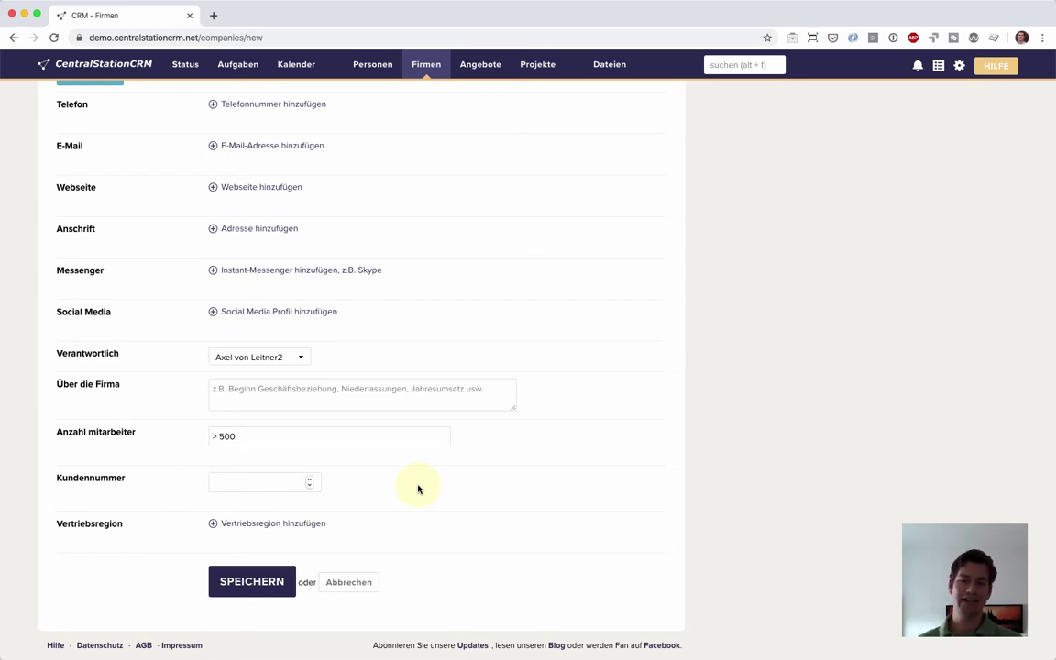
# Step: Add the Vertriebsregion field to the company form and view its selectable regions without choosing one
pyautogui.click(267, 527)
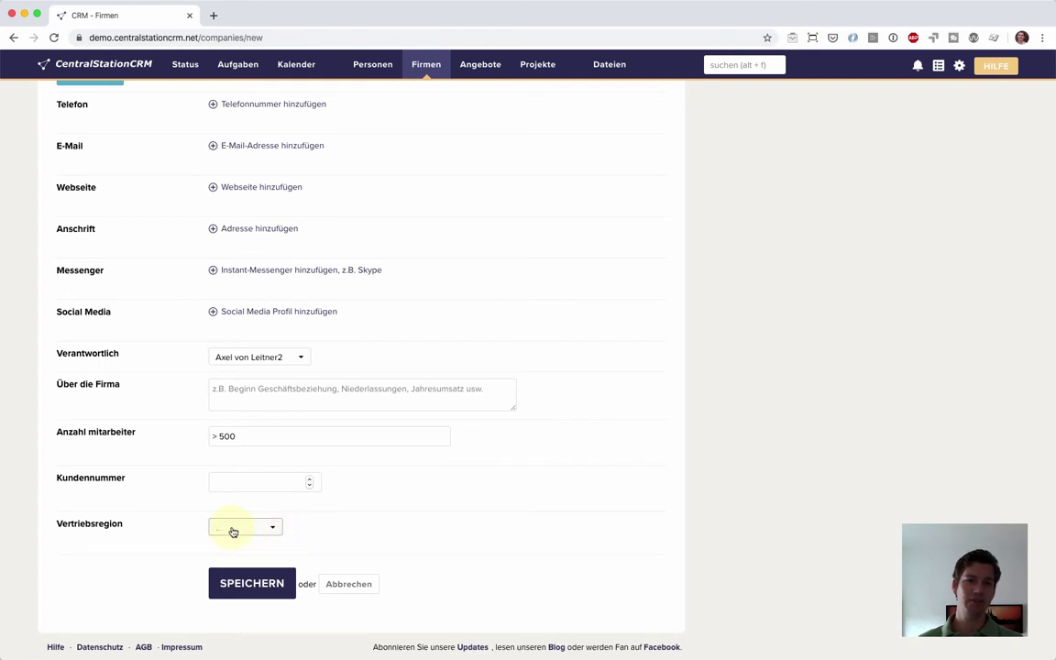
pyautogui.click(263, 528)
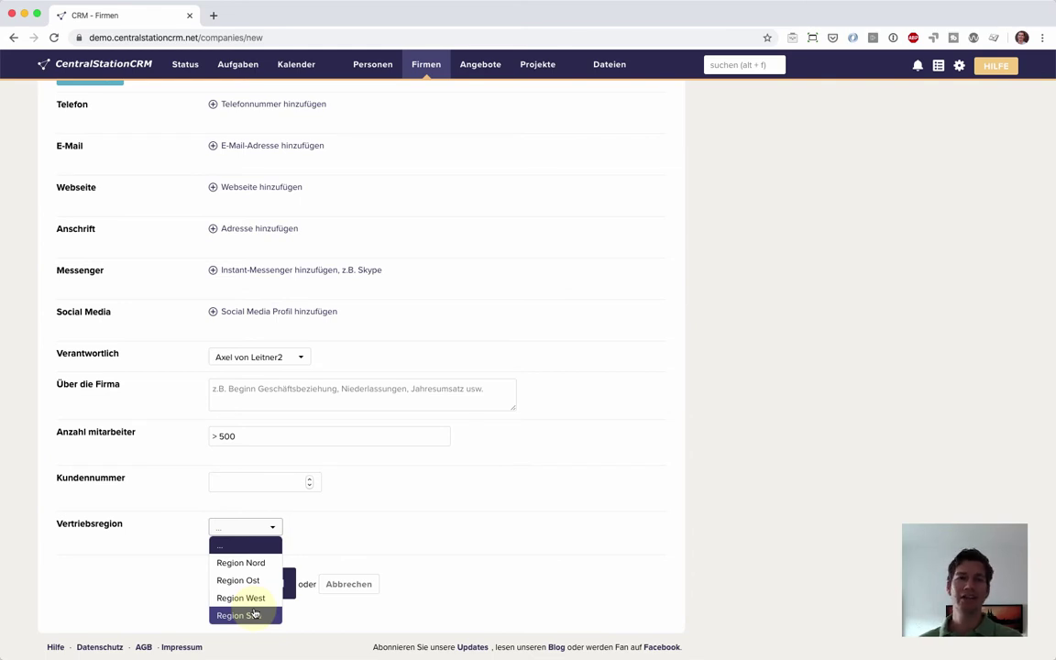
pyautogui.click(385, 537)
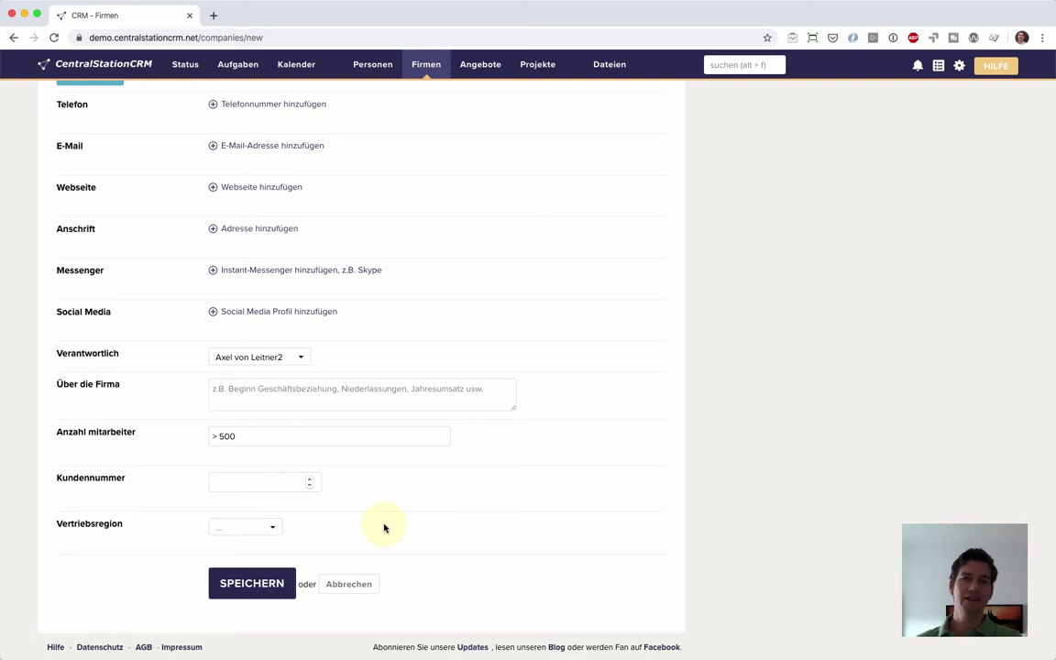
pyautogui.click(266, 527)
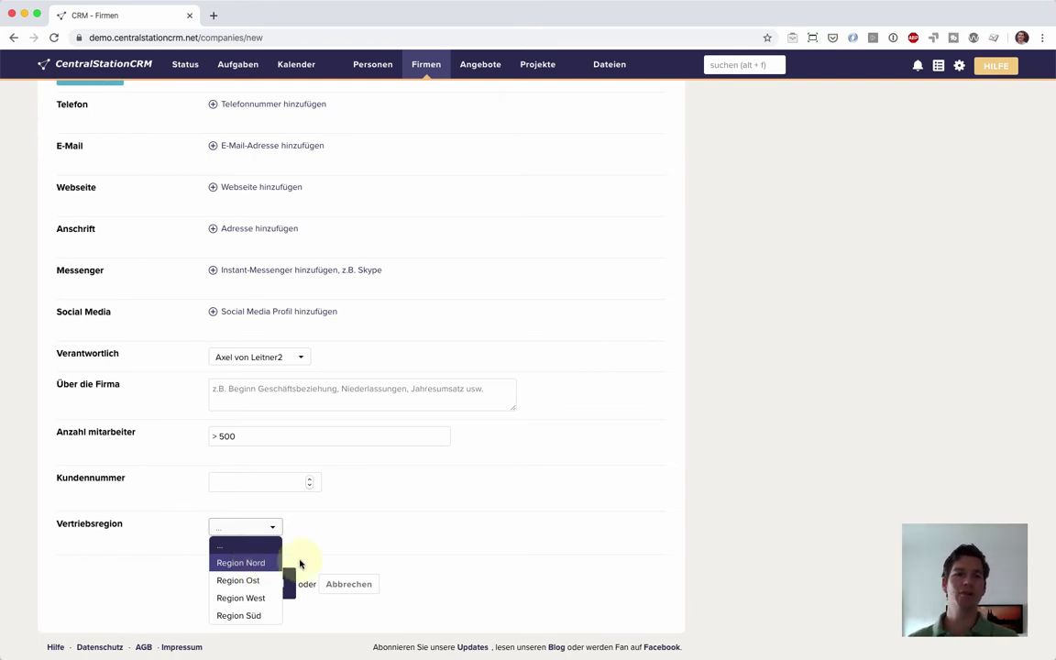
pyautogui.click(360, 538)
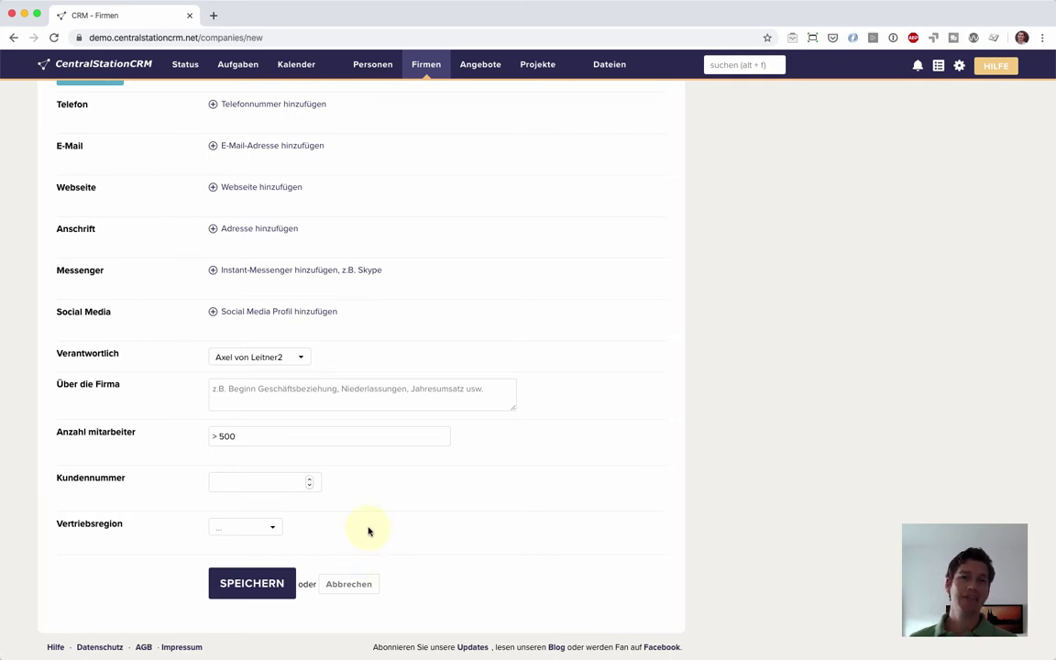
# Step: Open the field type options for the companies' Anzahl Mitarbeiter field in the account's individual field settings
pyautogui.press('super+r')
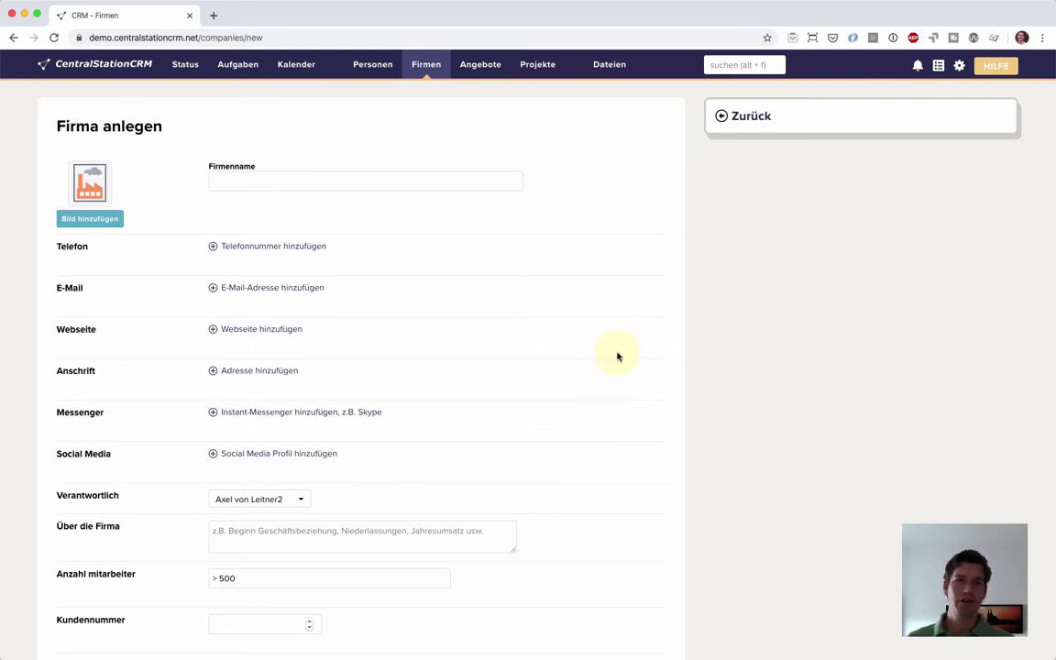
pyautogui.click(960, 65)
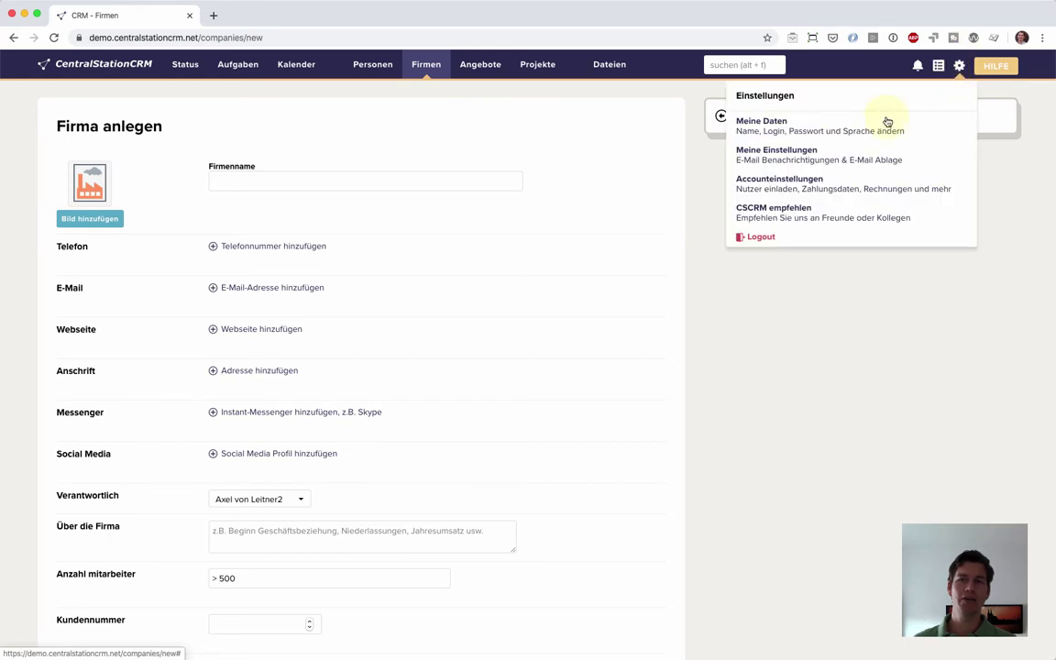
pyautogui.click(846, 187)
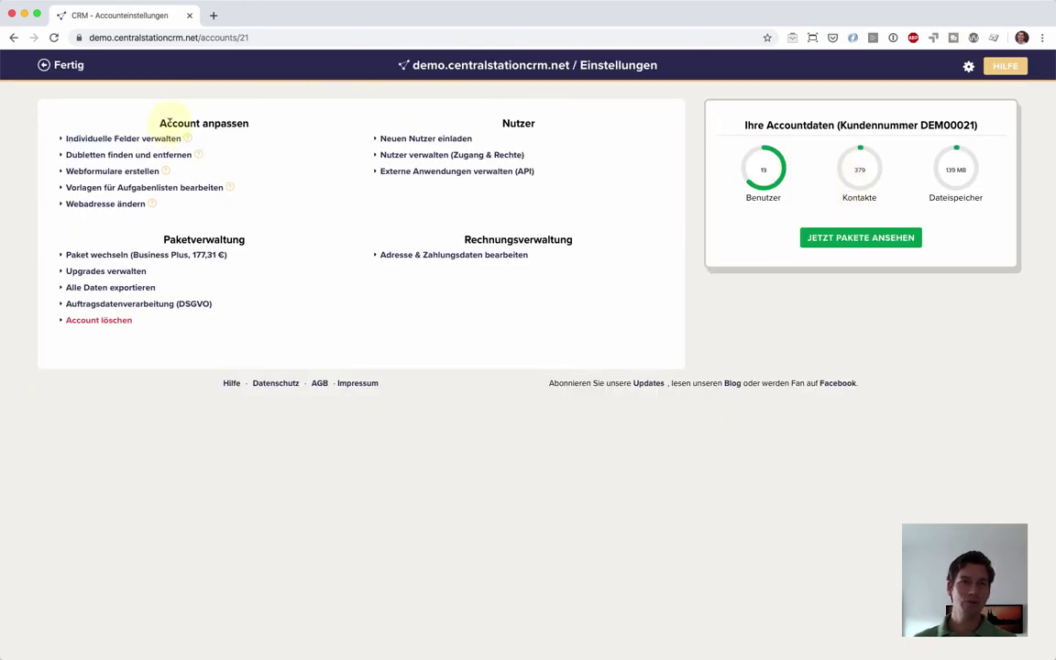
pyautogui.click(141, 139)
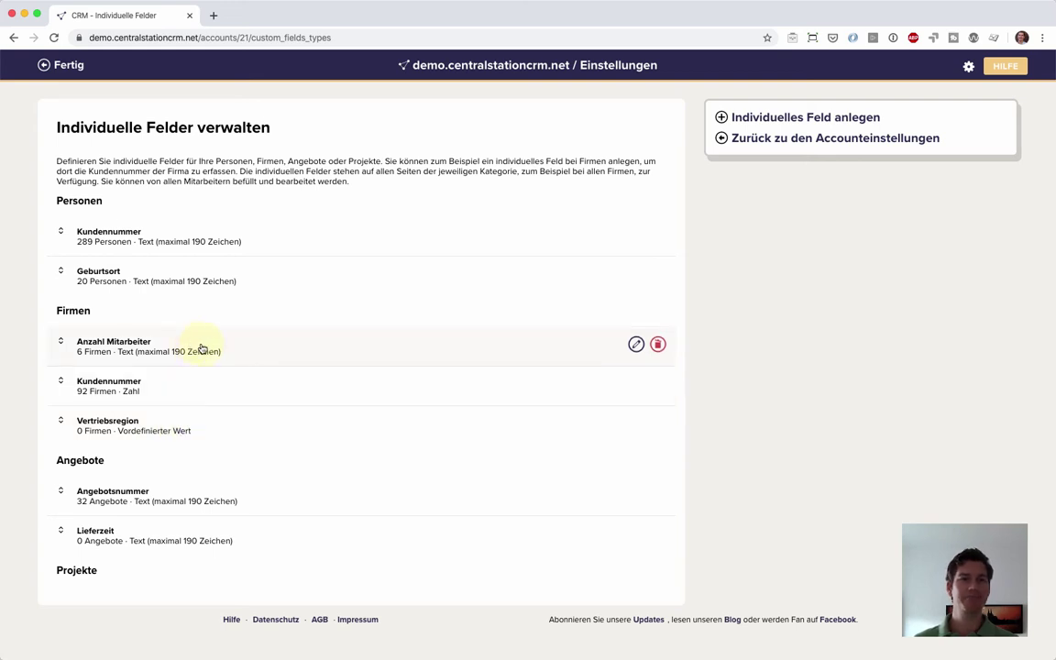
pyautogui.click(636, 345)
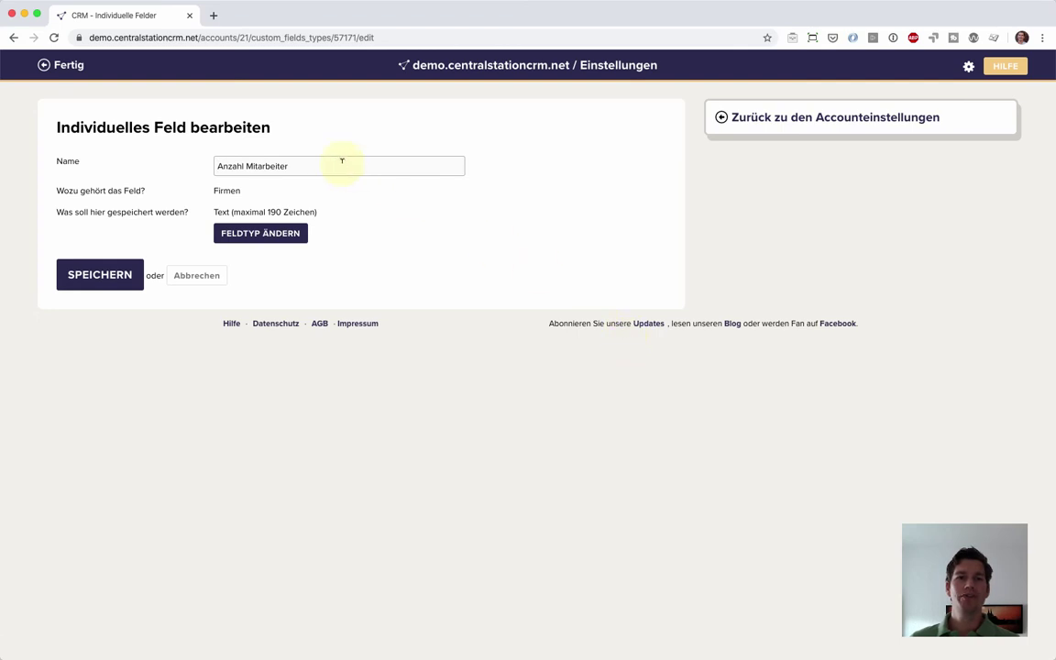
pyautogui.click(260, 234)
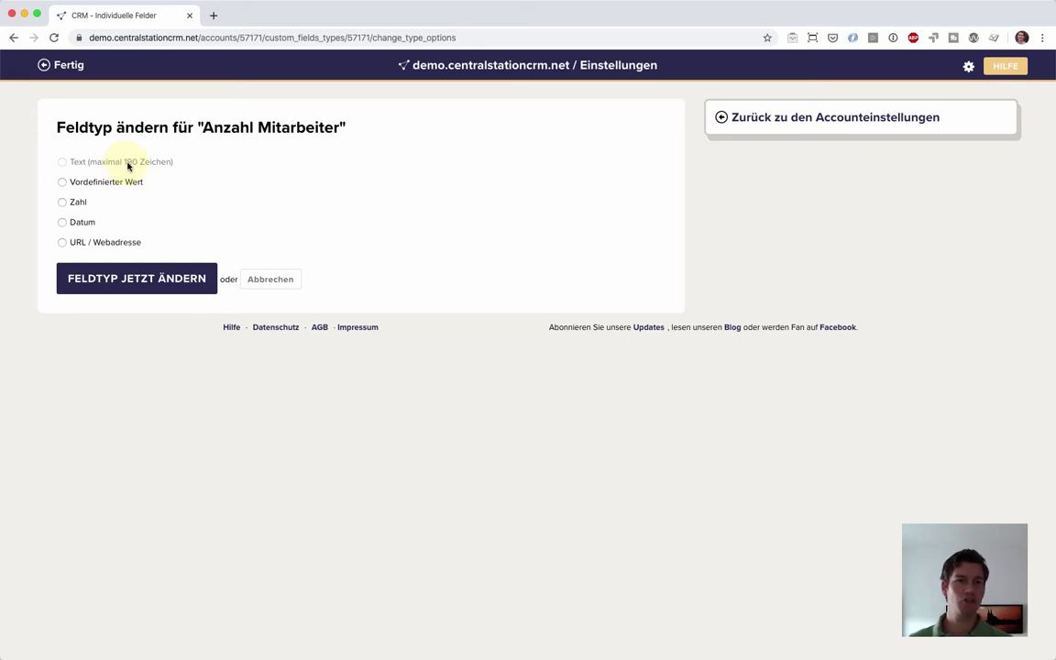
# Step: Try to change the Anzahl Mitarbeiter field type to Zahl
pyautogui.click(81, 204)
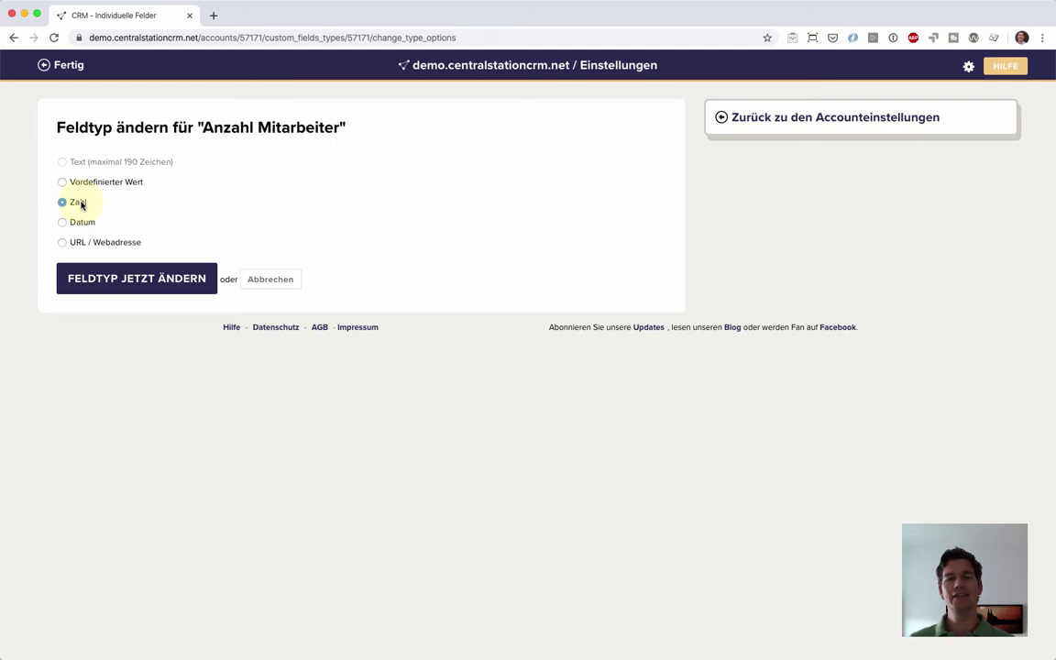
pyautogui.click(118, 278)
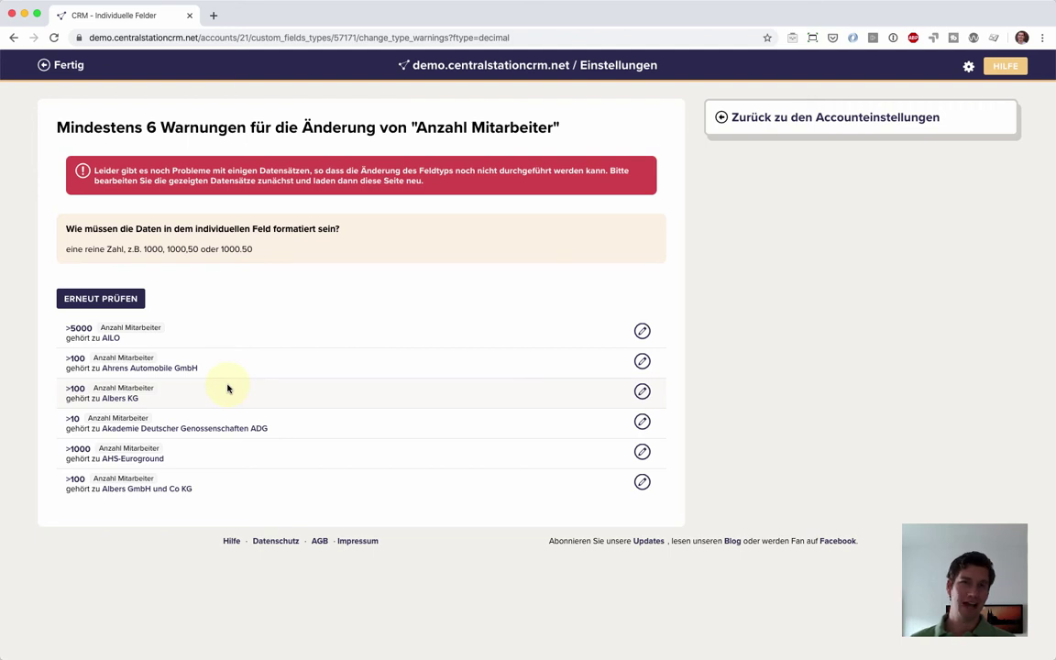
# Step: Set Anzahl Mitarbeiter to 5000 in AILO's company record without saving, and return to the list of warnings
pyautogui.click(642, 332)
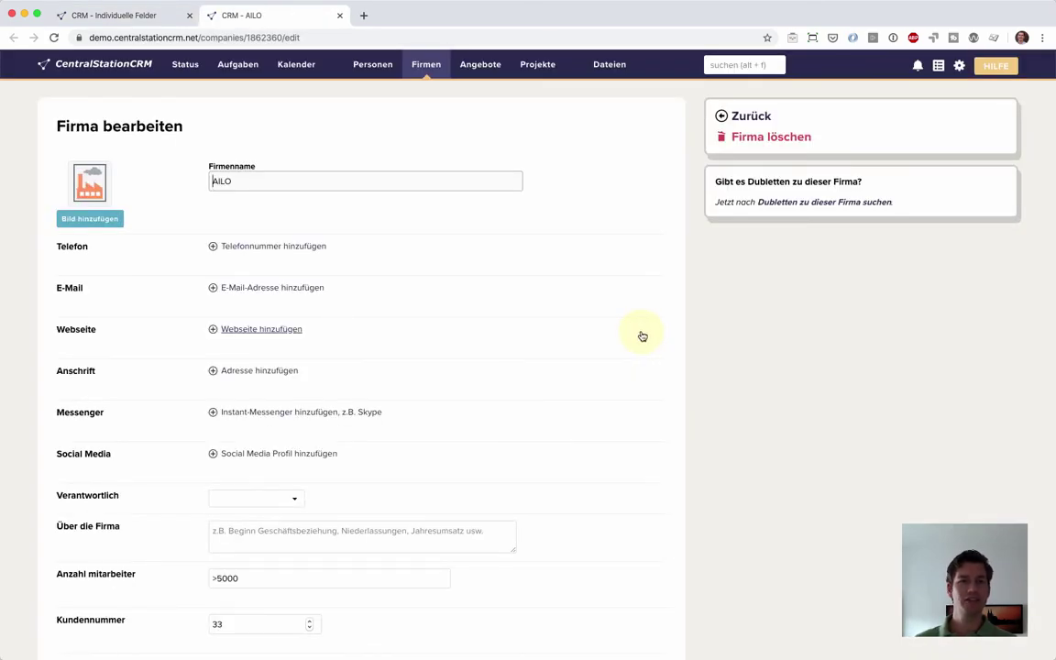
pyautogui.scroll(-3, 401, 398)
pyautogui.click(225, 427)
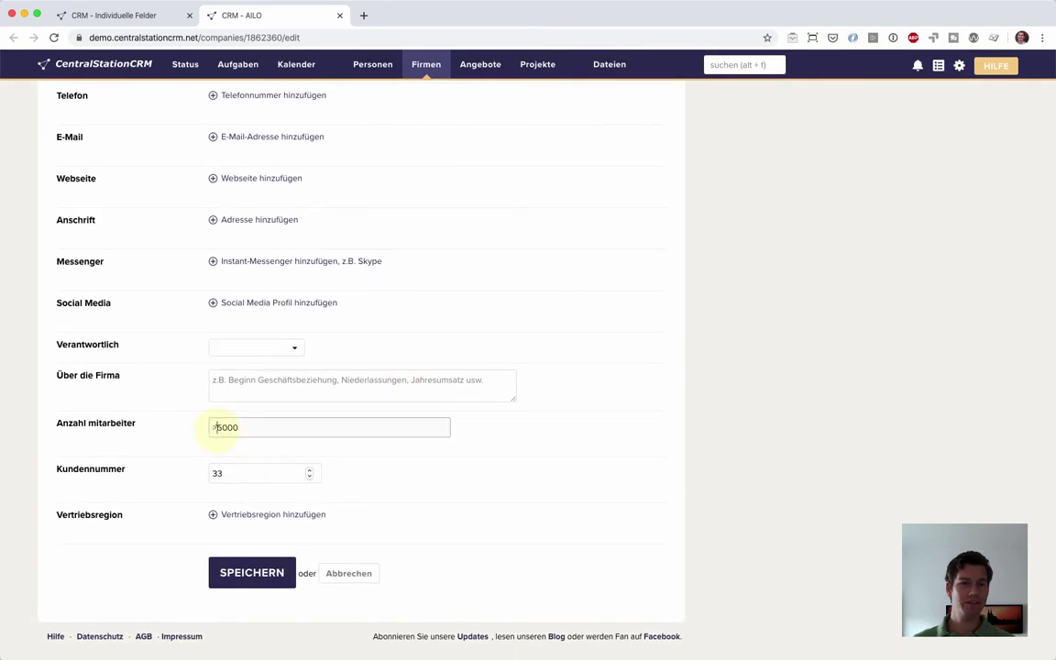
pyautogui.press('Delete')
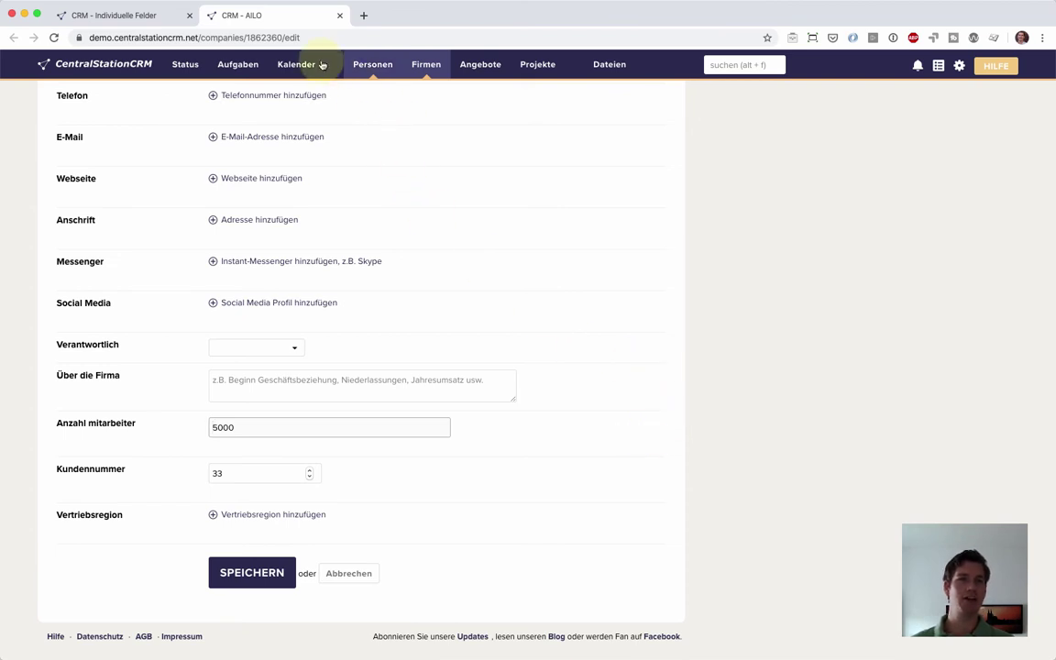
pyautogui.click(123, 16)
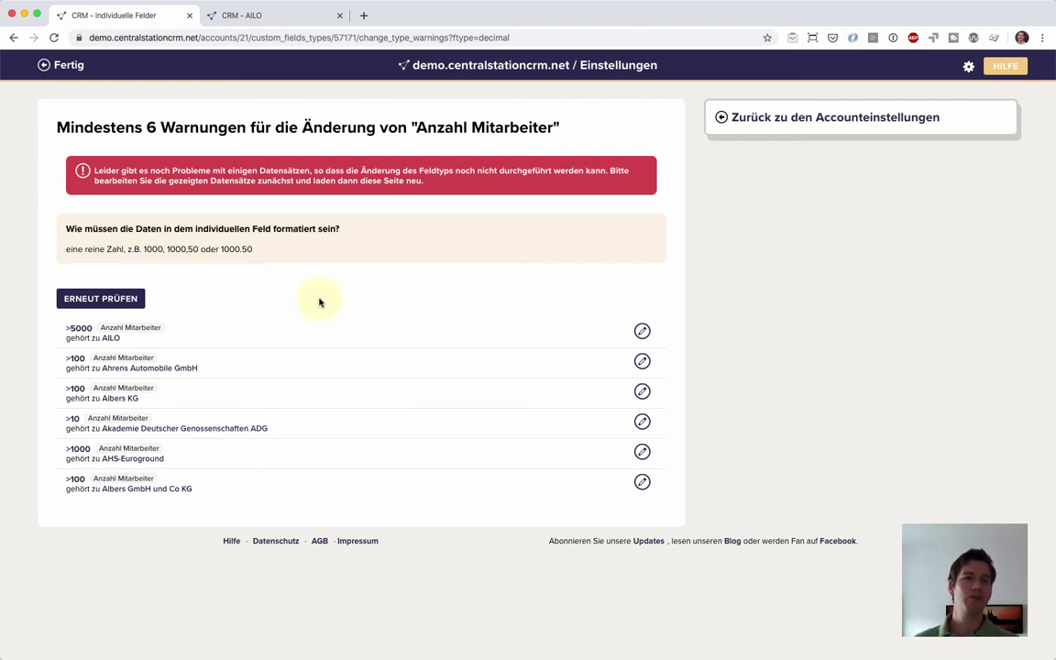
# Step: Go back to the field type options and change Anzahl Mitarbeiter to Vordefinierter Wert
pyautogui.hscroll(-5, 321, 302)
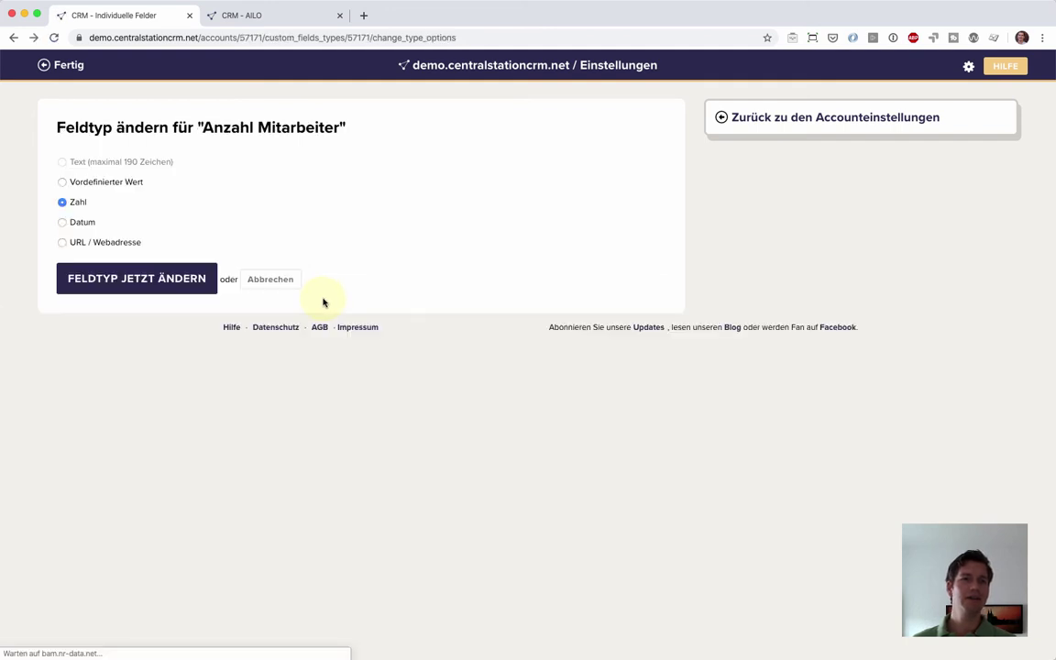
pyautogui.click(99, 182)
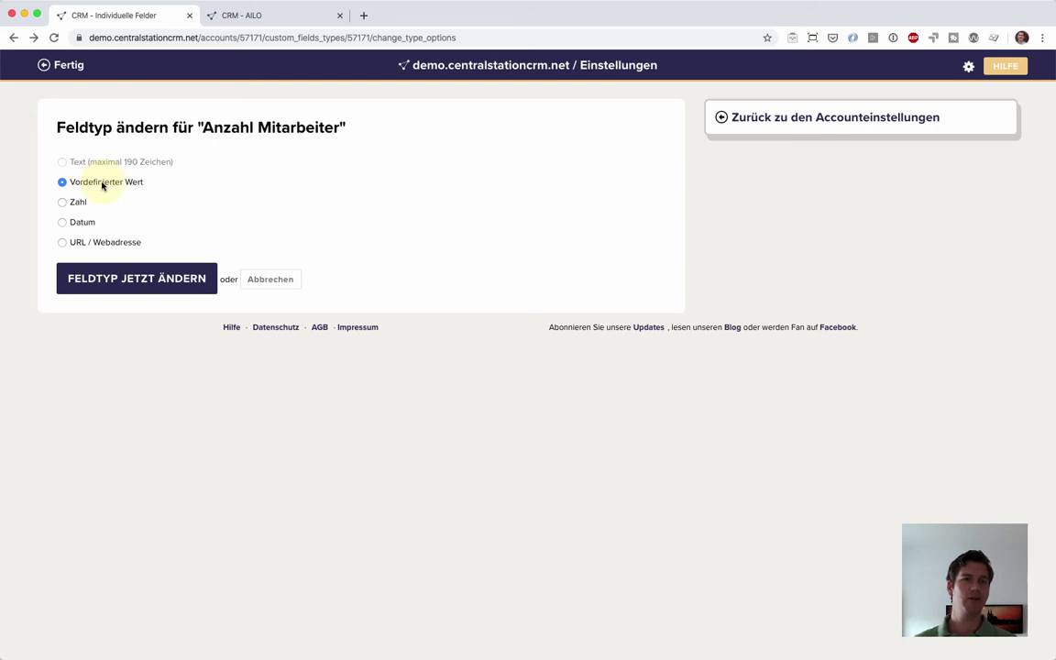
pyautogui.click(127, 290)
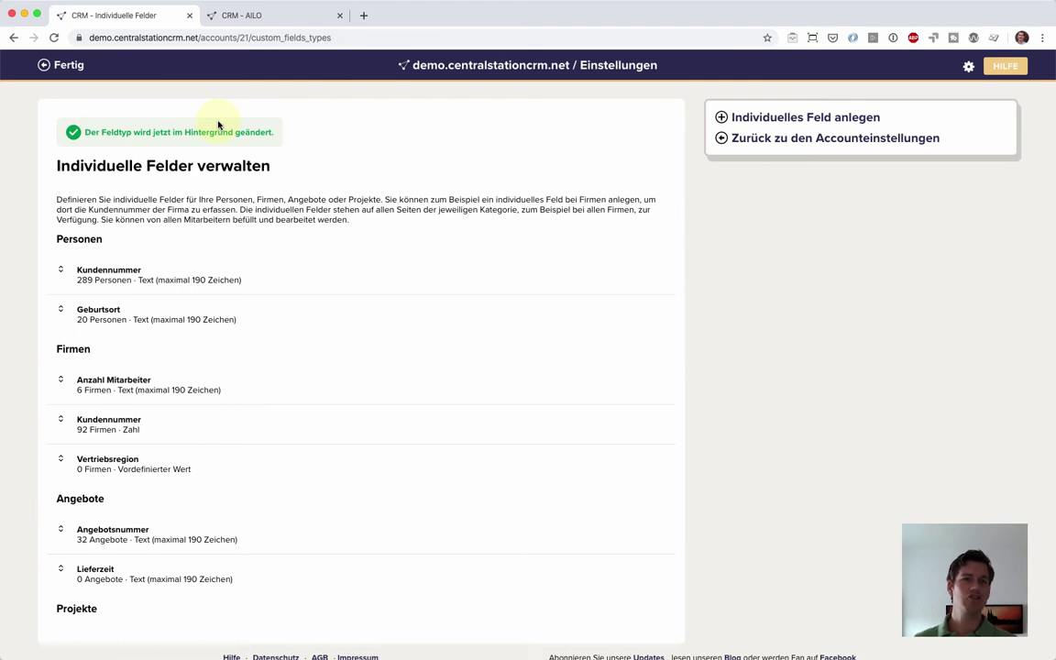
# Step: Close the AILO record, leave the account settings and open the list of companies
pyautogui.click(340, 16)
pyautogui.click(430, 74)
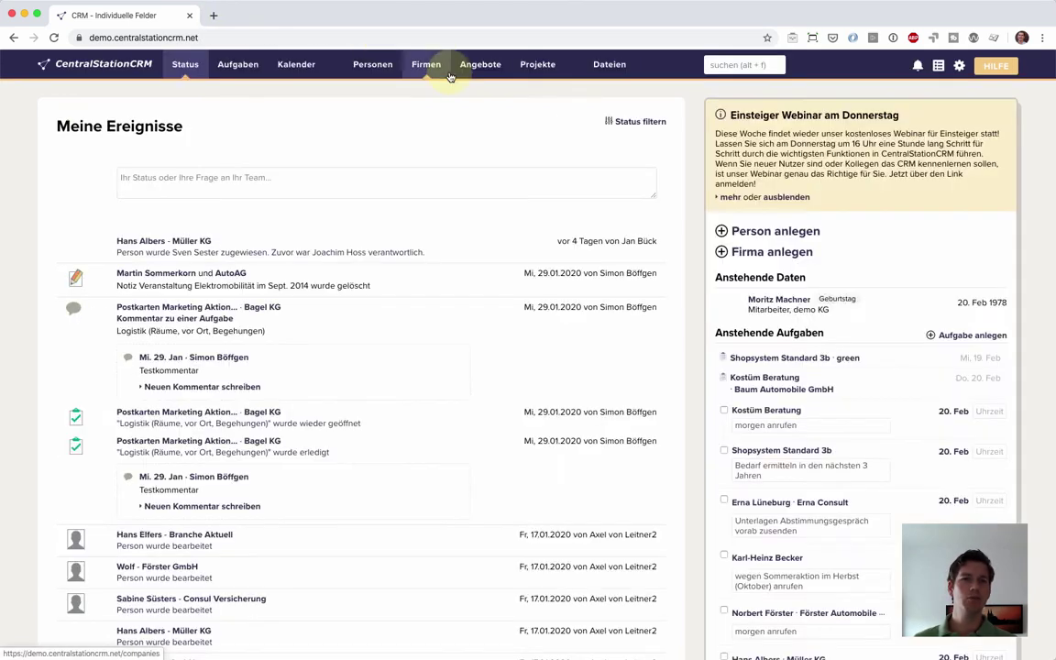
pyautogui.click(433, 70)
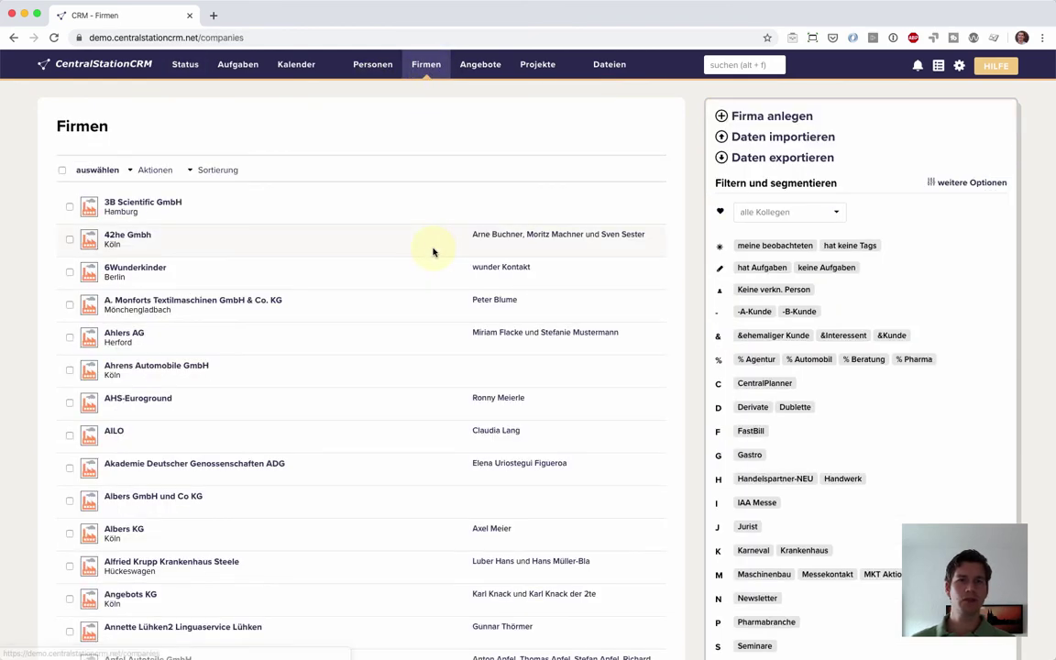
# Step: Examine the selectable values of the Anzahl Mitarbeiter filter in the company list
pyautogui.scroll(-1, 826, 314)
pyautogui.scroll(-10, 825, 316)
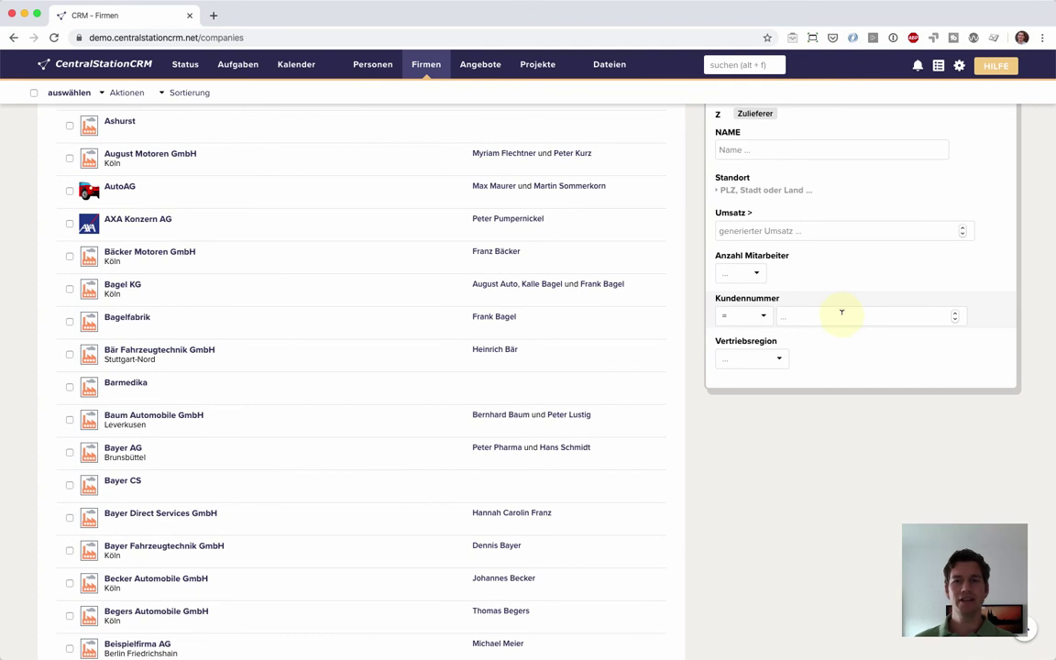
pyautogui.click(750, 276)
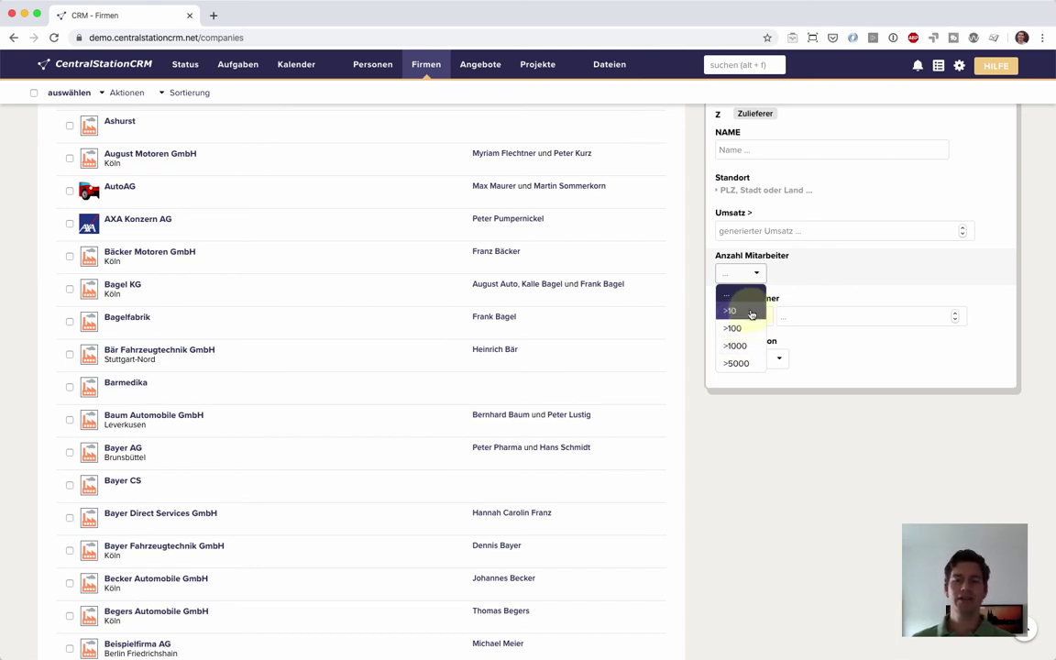
pyautogui.click(832, 452)
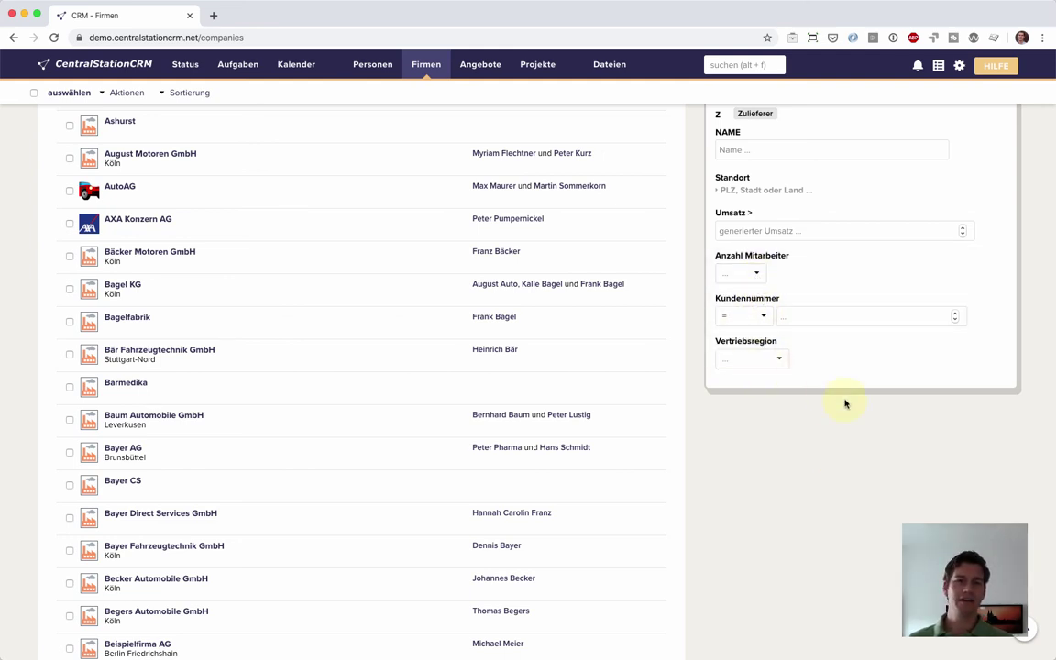
pyautogui.click(756, 273)
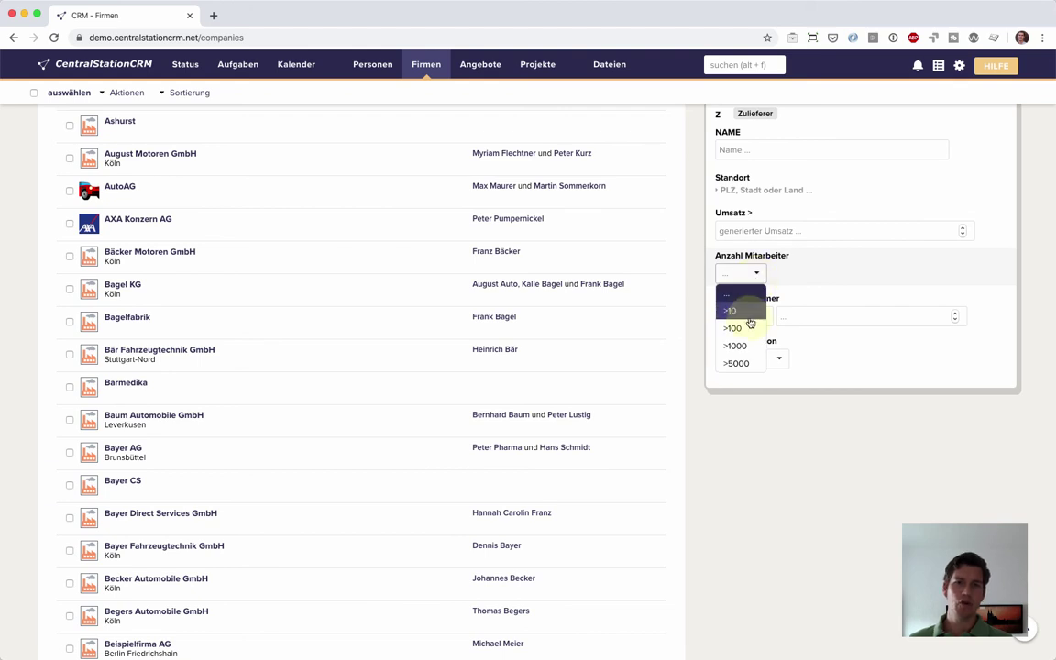
# Step: Close the Anzahl Mitarbeiter choices and examine the comparison operators available for the Kundennummer filter
pyautogui.click(818, 358)
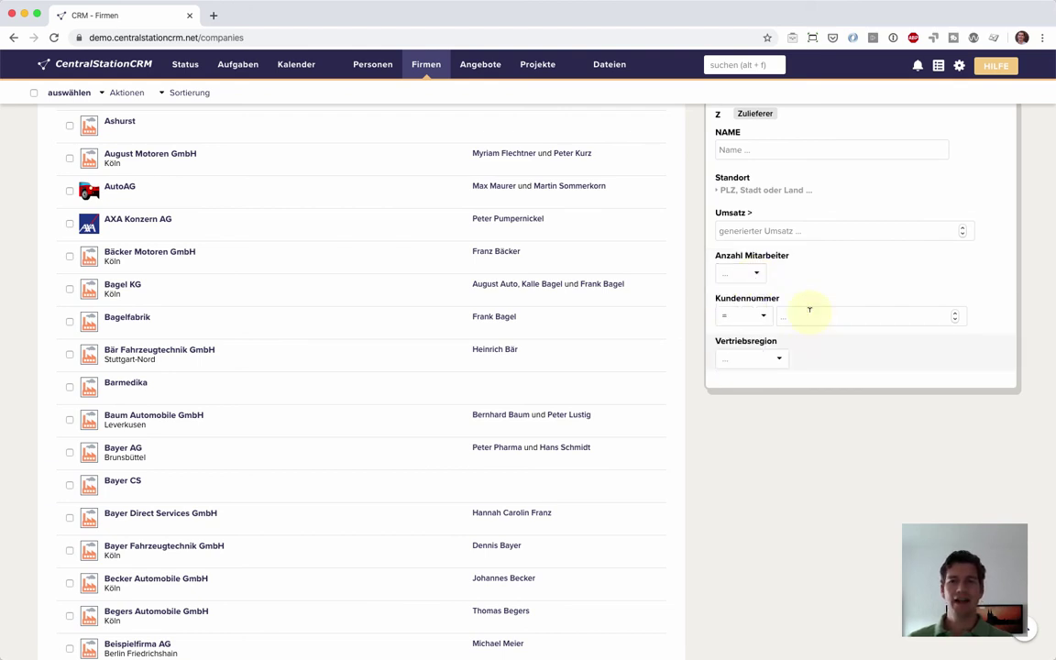
pyautogui.click(806, 311)
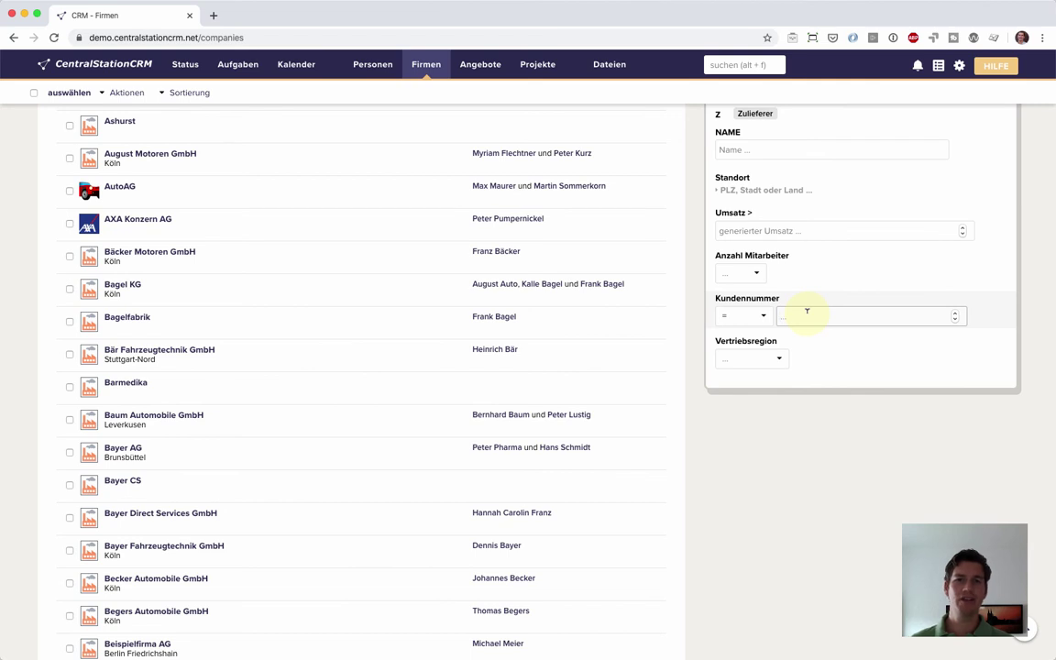
pyautogui.click(747, 317)
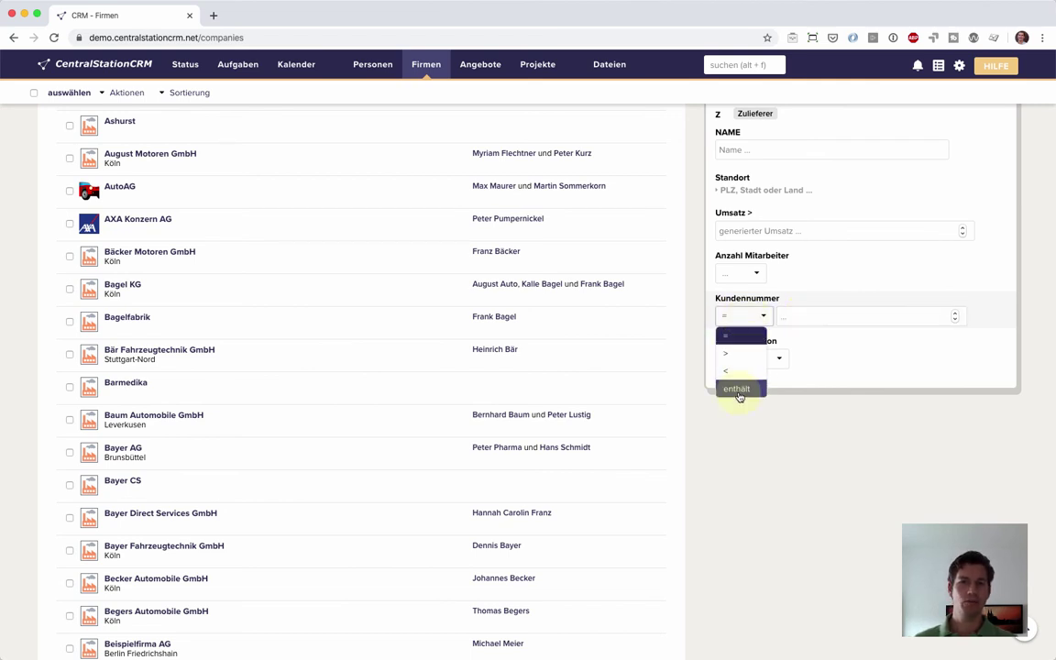
pyautogui.click(786, 350)
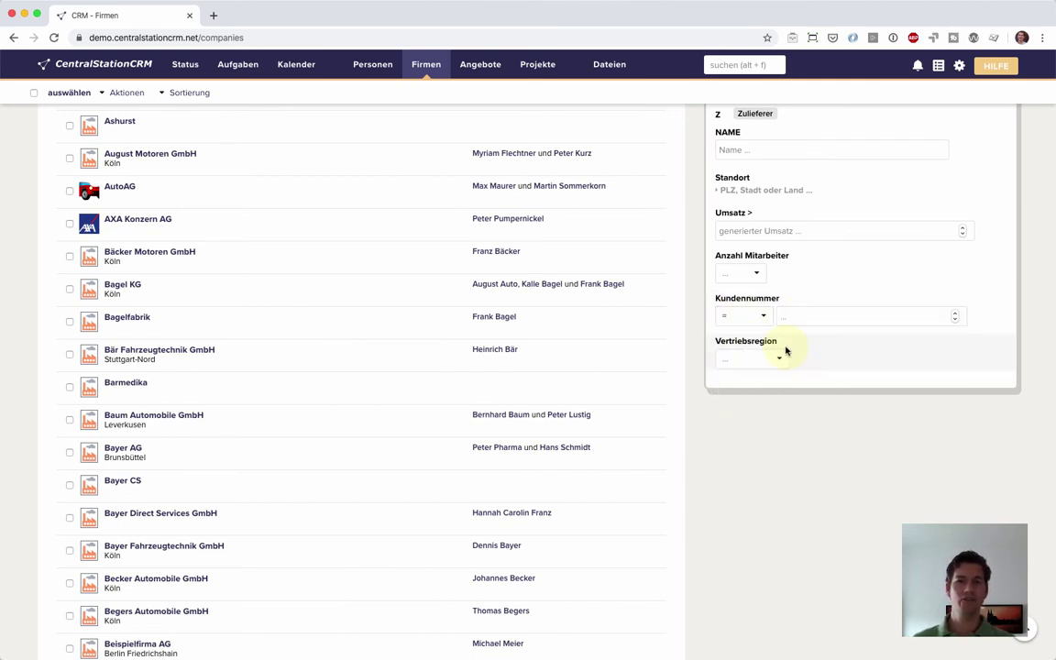
pyautogui.click(825, 312)
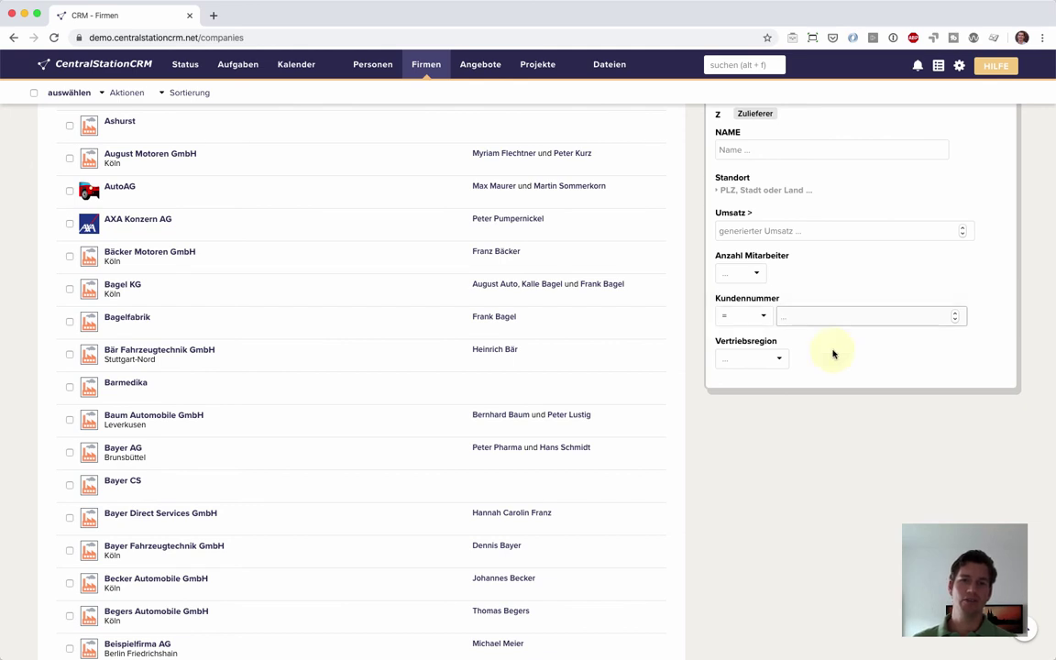
# Step: Filter the companies by the Vertriebsregion value Region Nord and check the resulting list
pyautogui.click(770, 358)
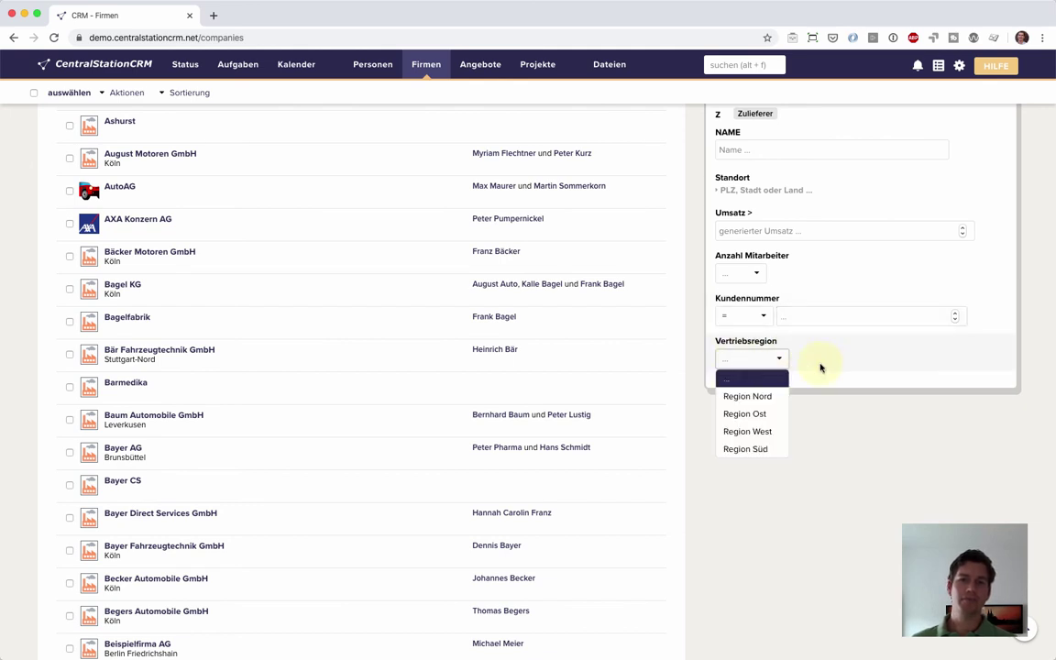
pyautogui.click(747, 398)
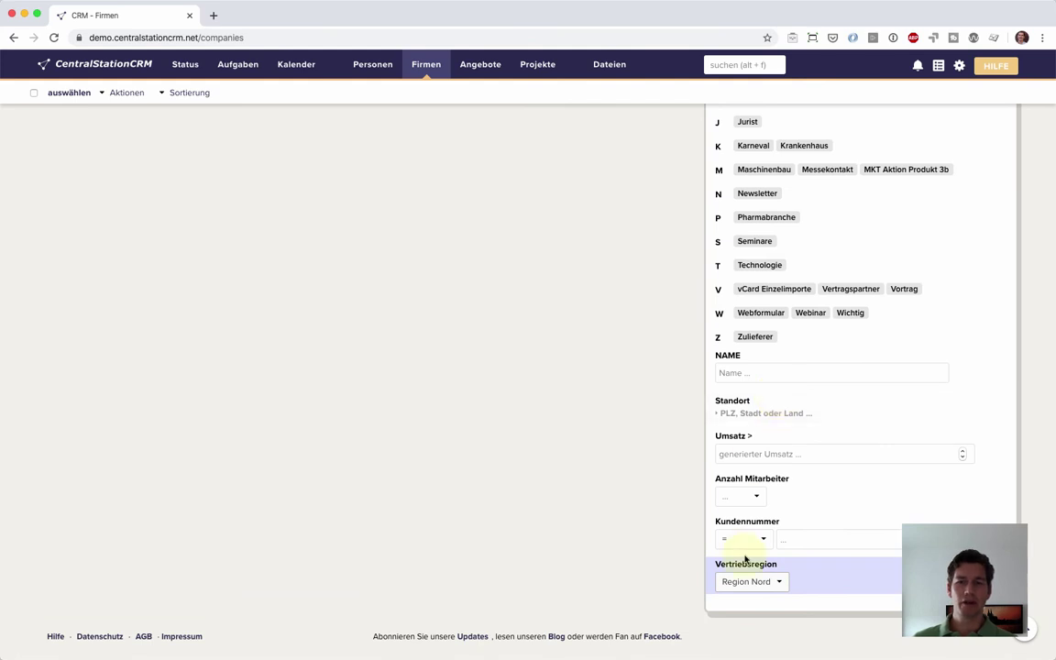
pyautogui.scroll(5, 747, 591)
pyautogui.scroll(4, 749, 593)
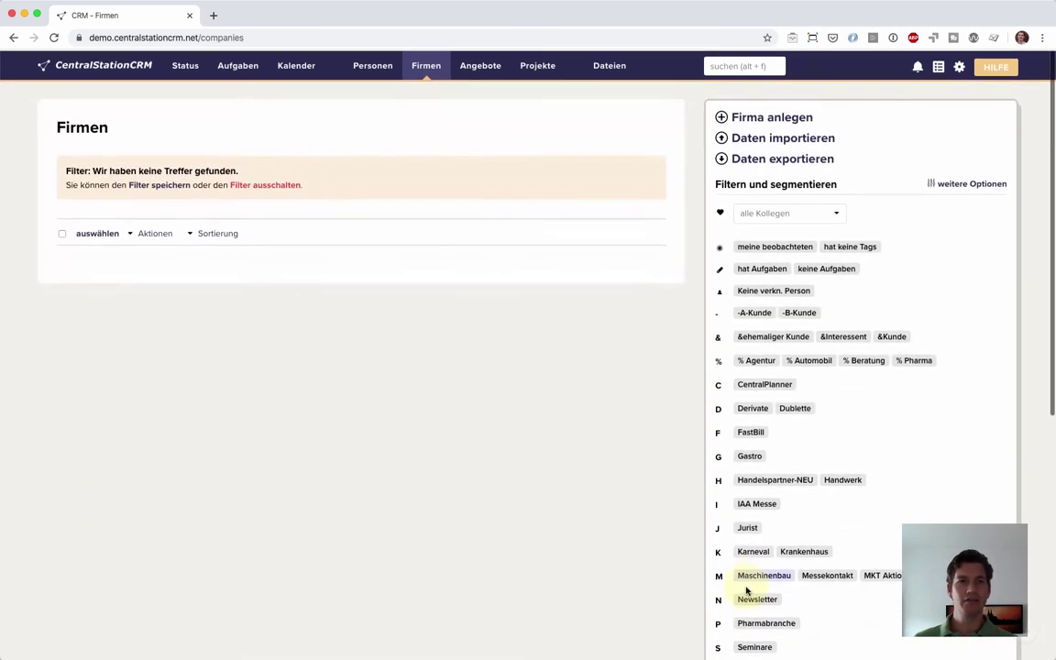
pyautogui.scroll(-9, 752, 592)
# Step: Switch the Vertriebsregion filter to Region West and then Region Süd, and check the resulting company list
pyautogui.click(759, 587)
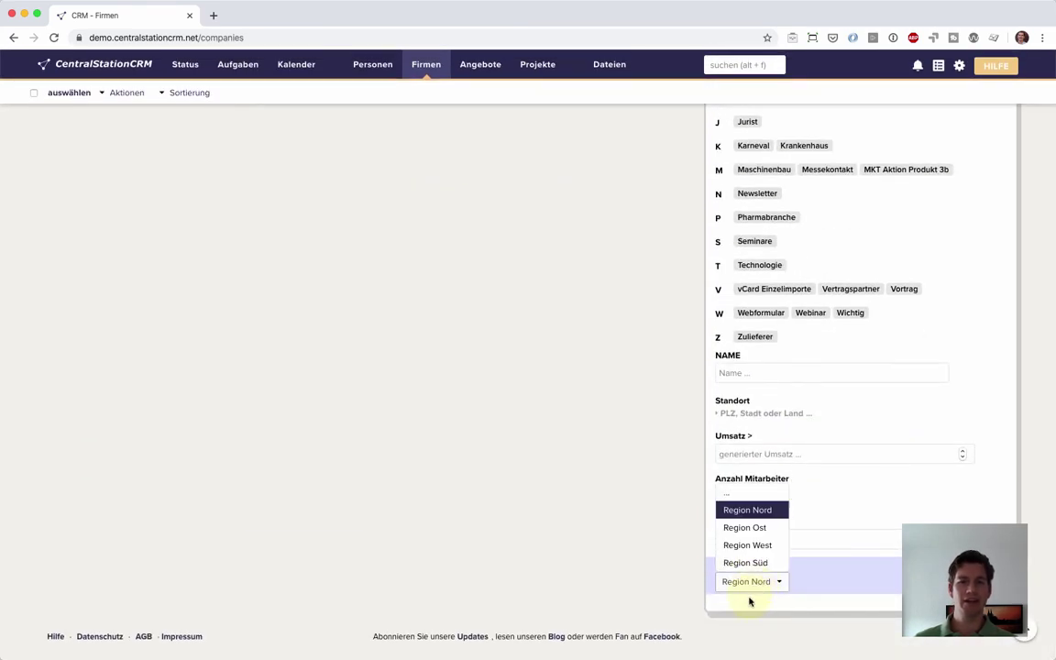
pyautogui.click(761, 547)
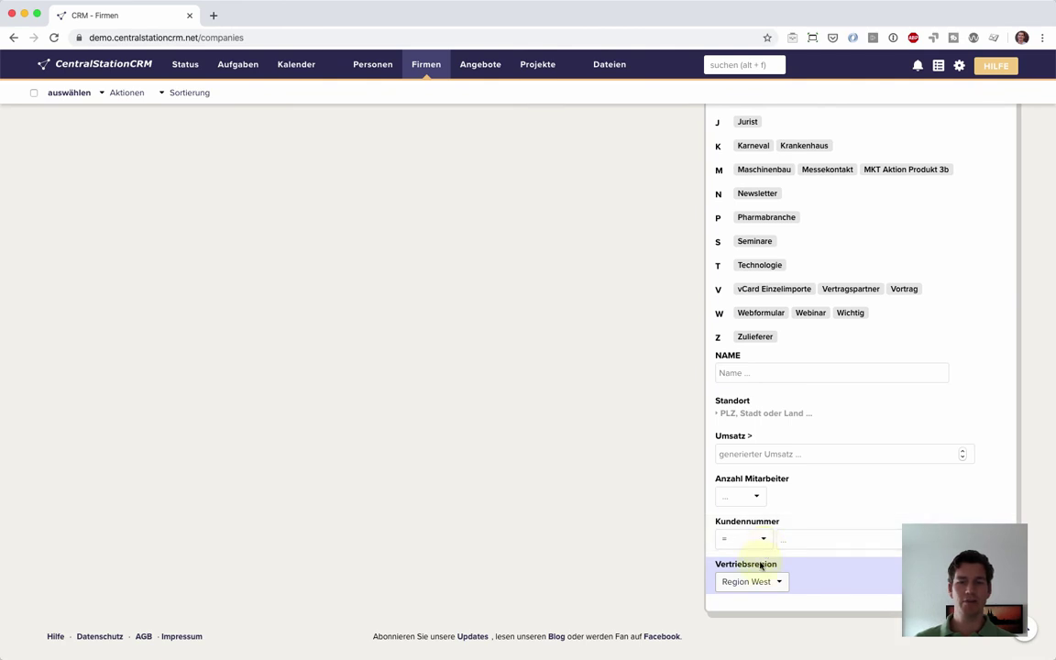
pyautogui.click(756, 583)
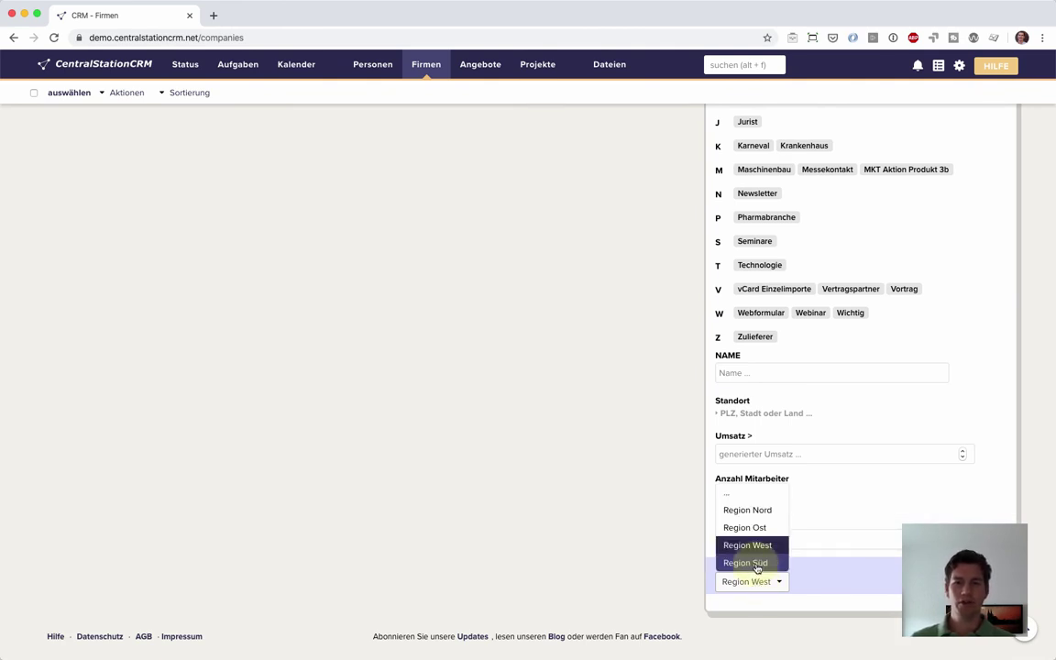
pyautogui.click(757, 565)
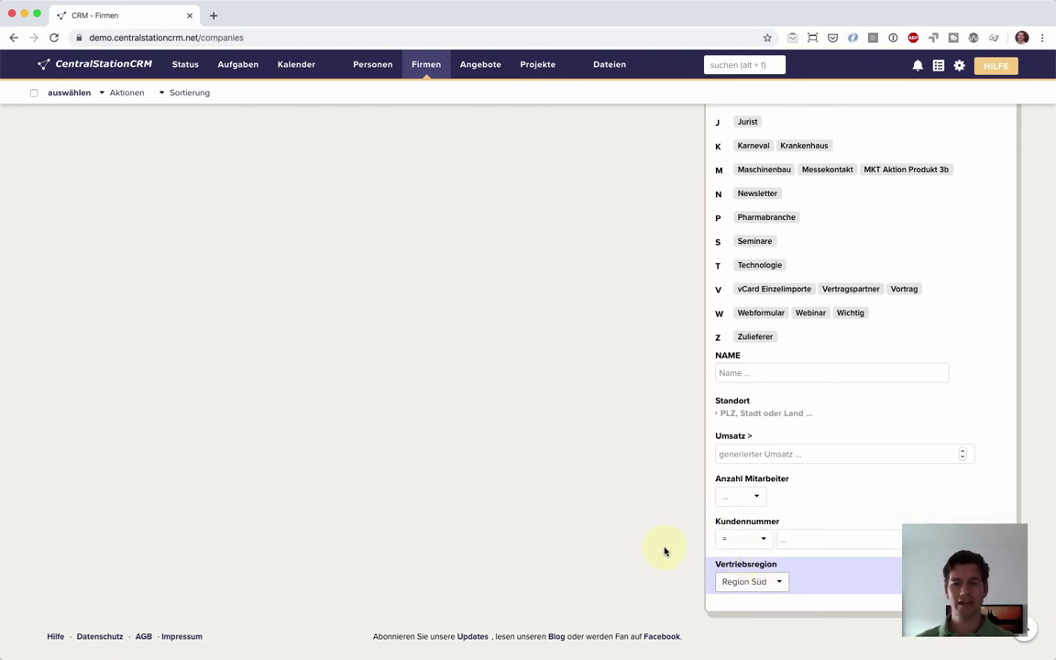
pyautogui.scroll(10, 681, 559)
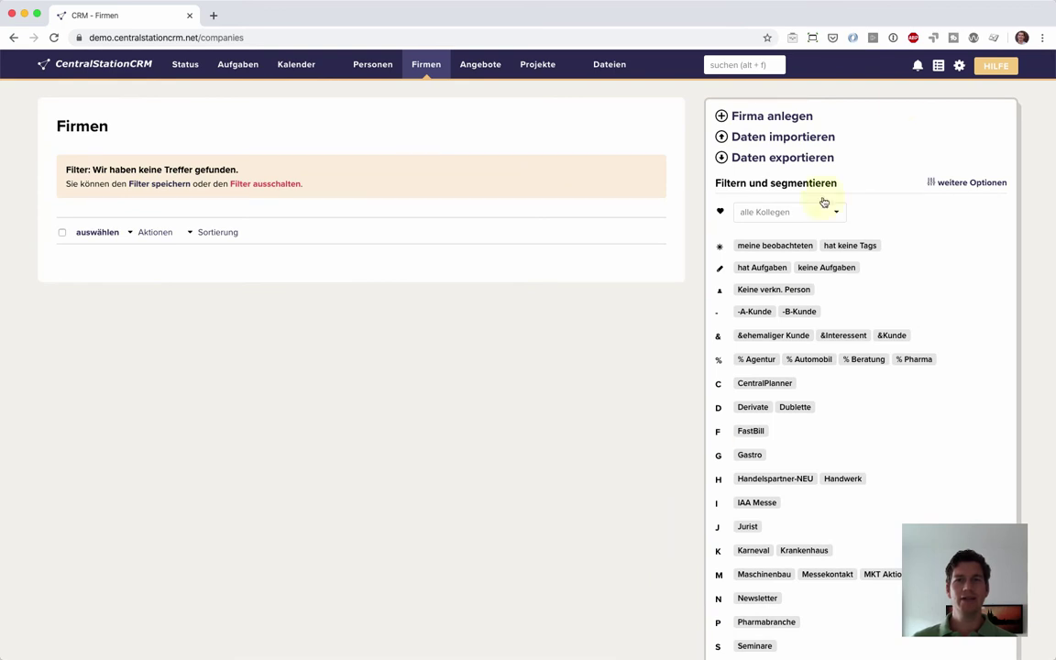
# Step: In the account settings, add the option Österreich to the company custom field Vertriebsregion and save the field
pyautogui.click(962, 67)
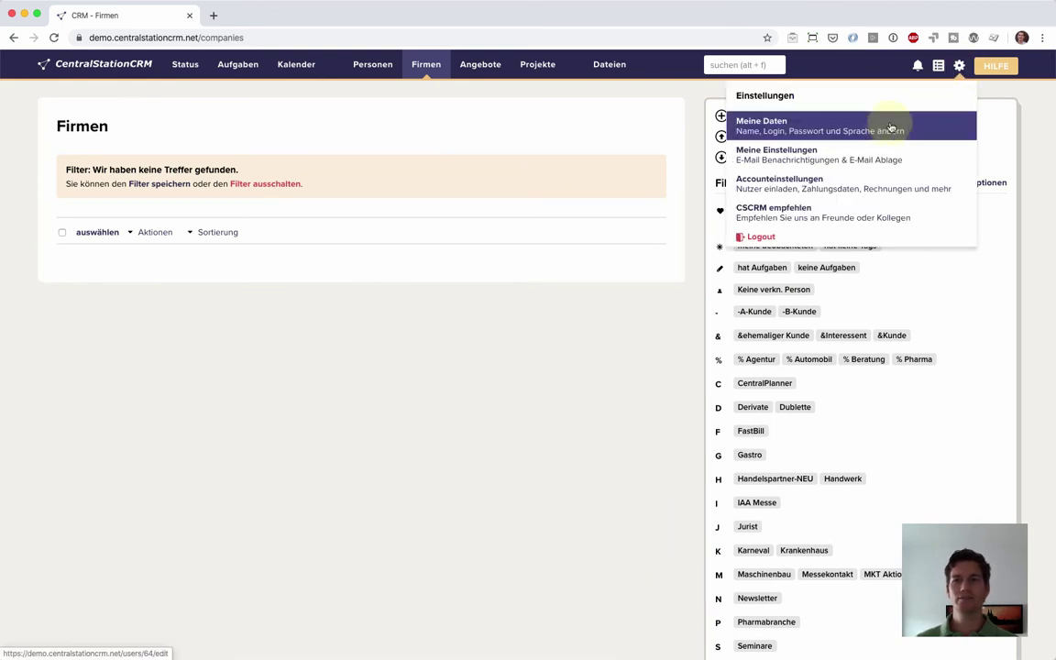
pyautogui.click(860, 185)
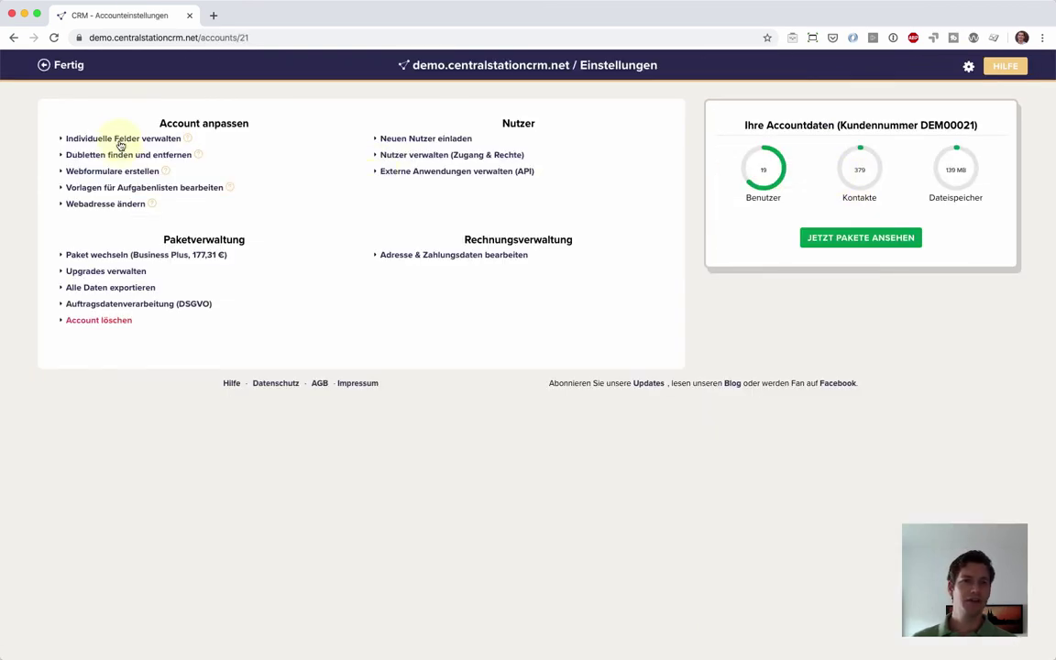
pyautogui.click(117, 140)
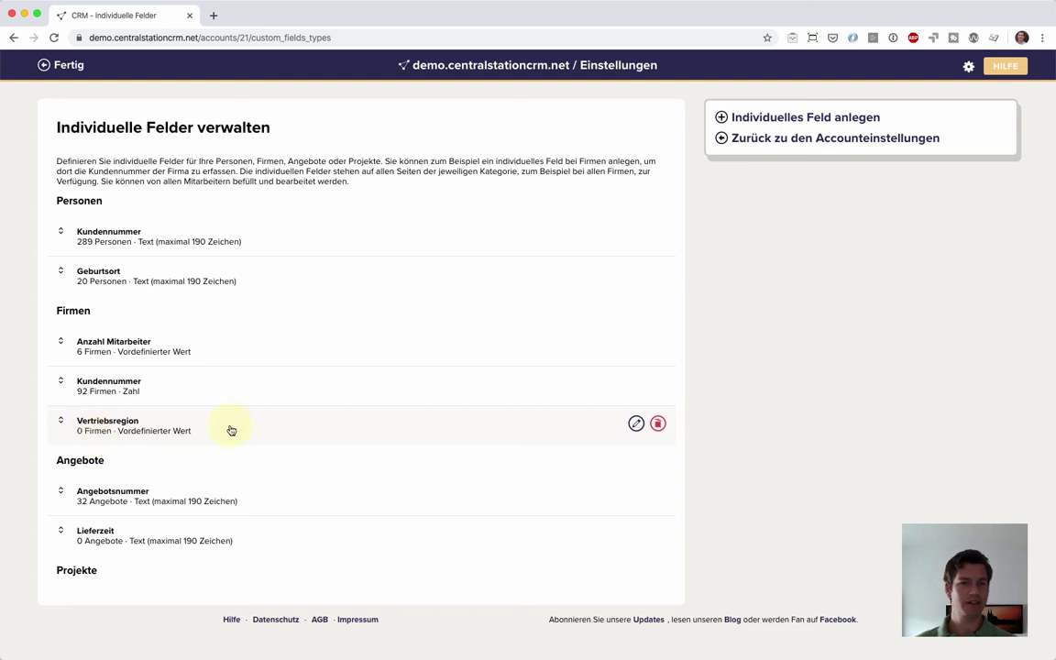
pyautogui.click(636, 425)
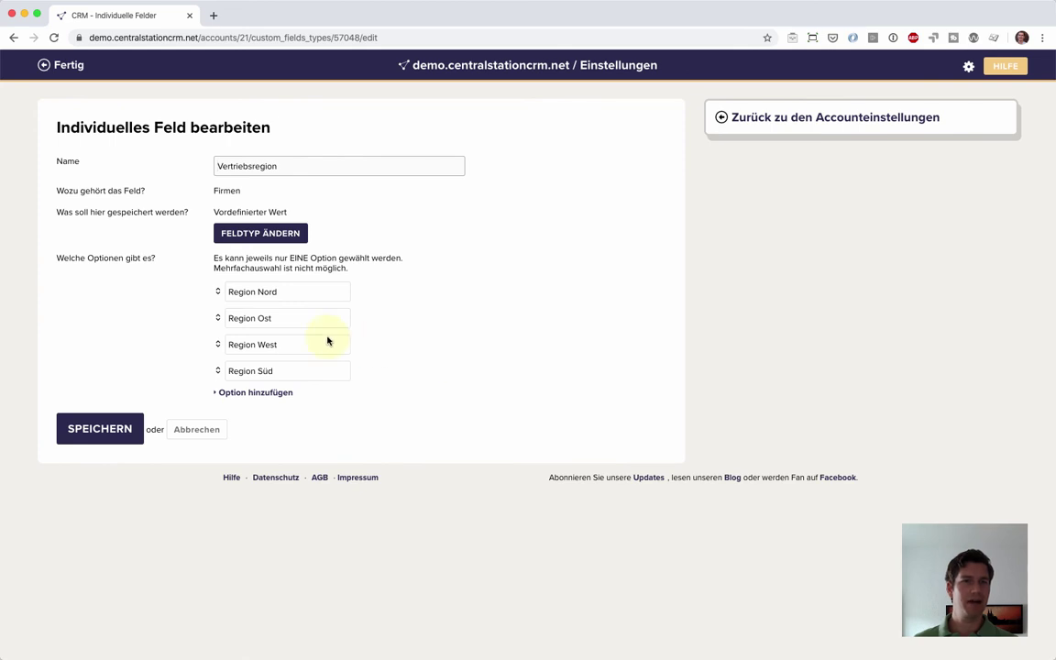
pyautogui.click(260, 393)
pyautogui.click(287, 392)
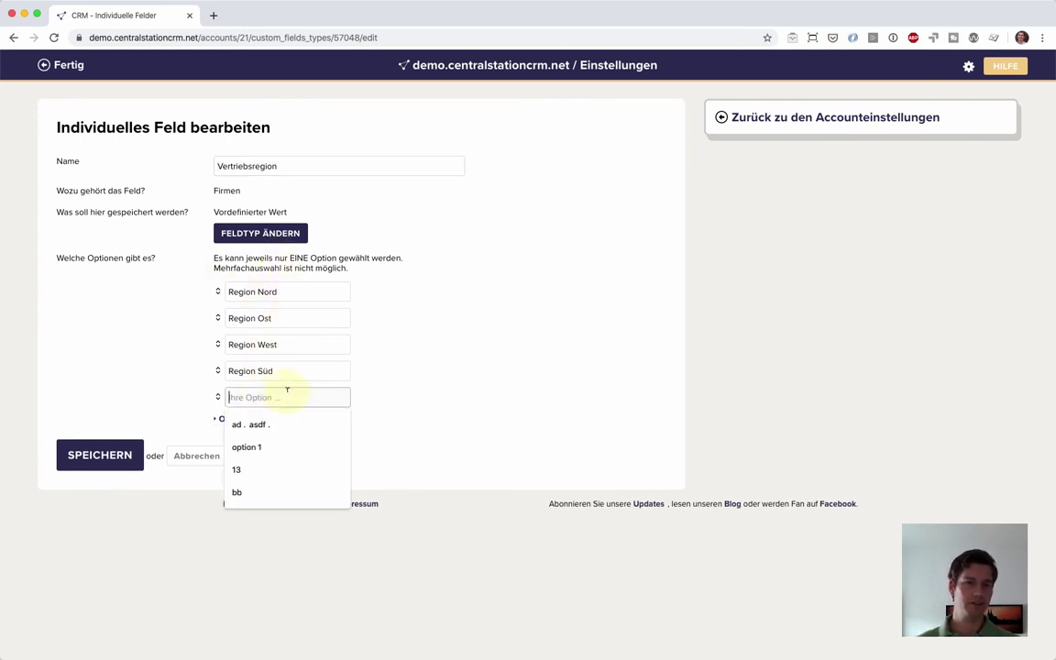
pyautogui.write('Österreich')
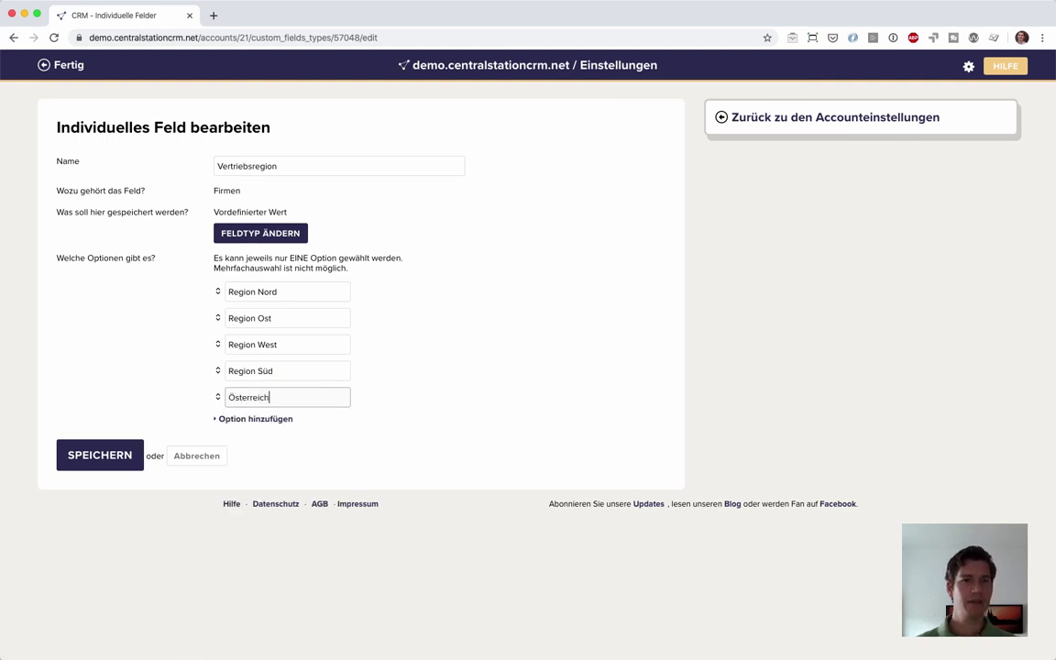
pyautogui.press('Return')
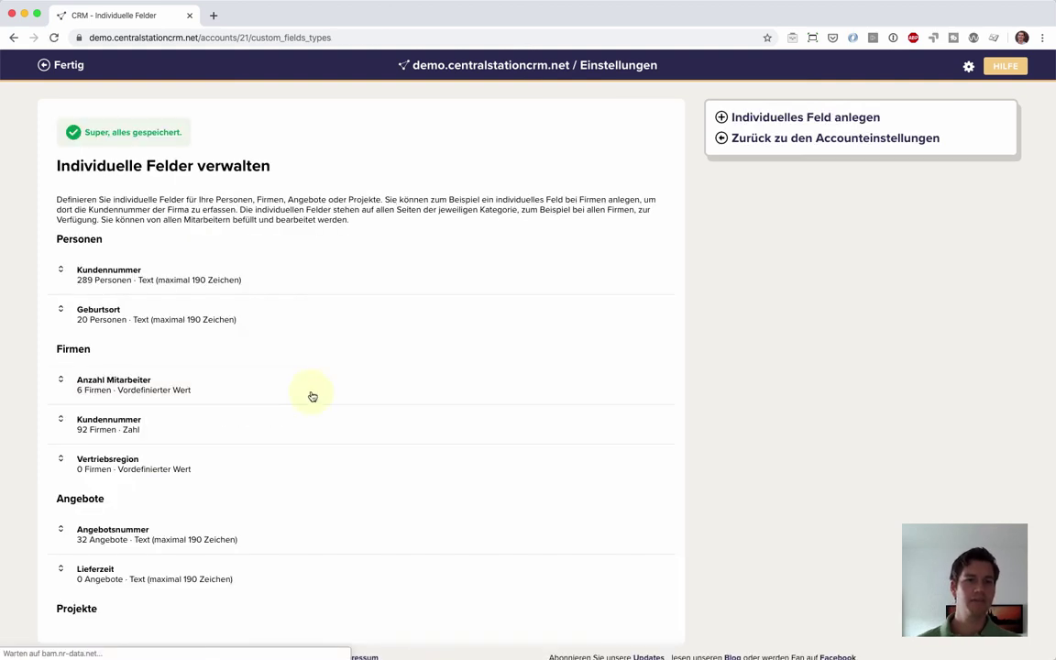
# Step: Return to the list of companies and check the Vertriebsregion filter for the added option Österreich
pyautogui.click(466, 66)
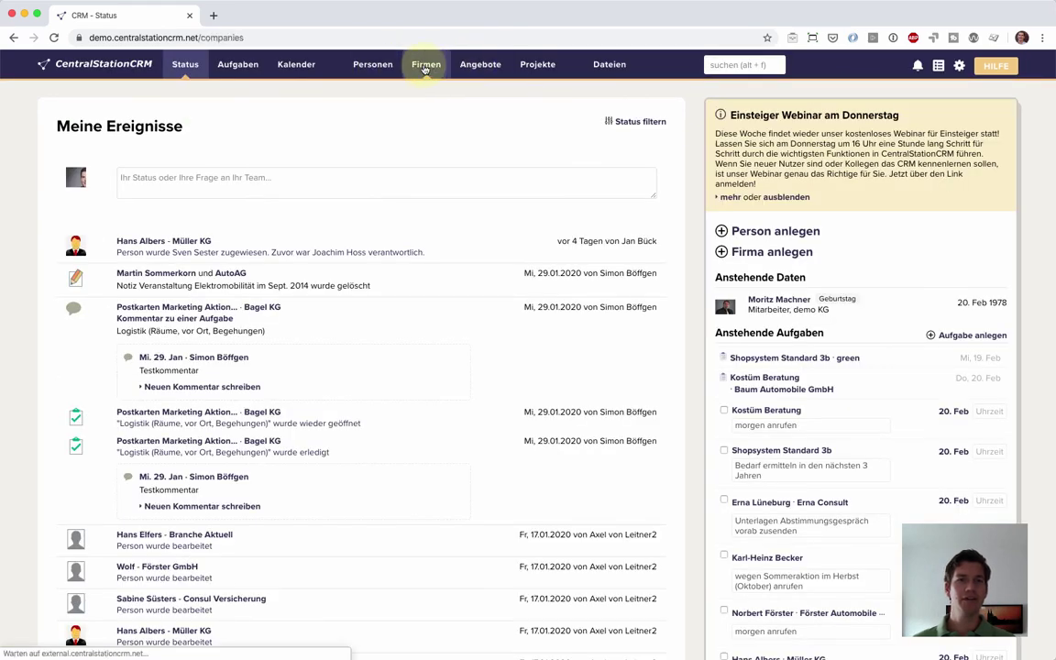
pyautogui.click(427, 66)
pyautogui.scroll(-5, 724, 469)
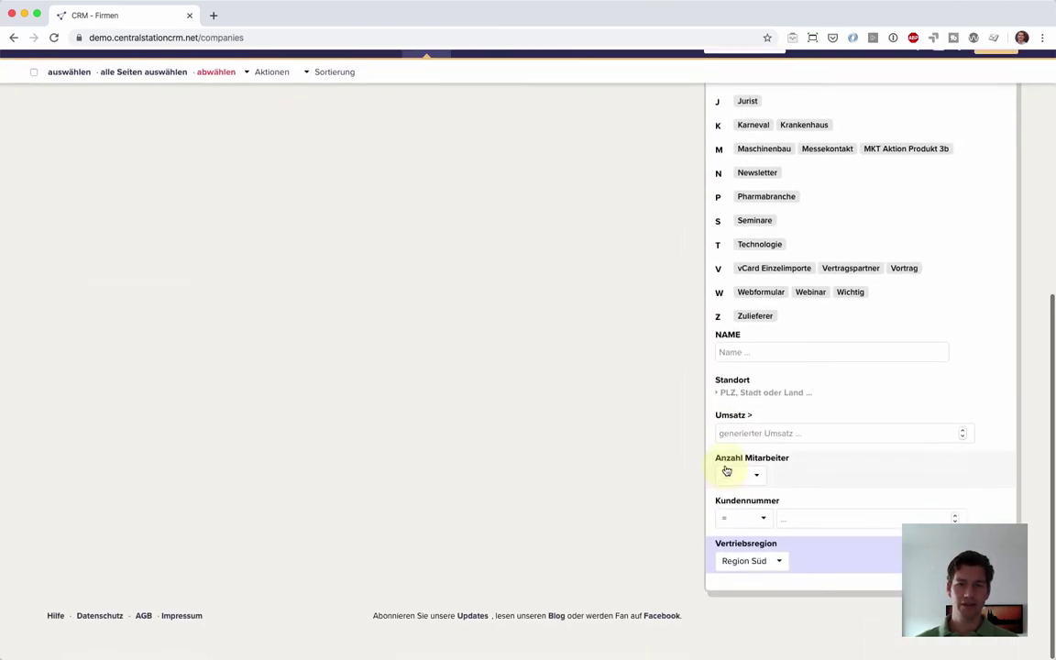
pyautogui.click(752, 582)
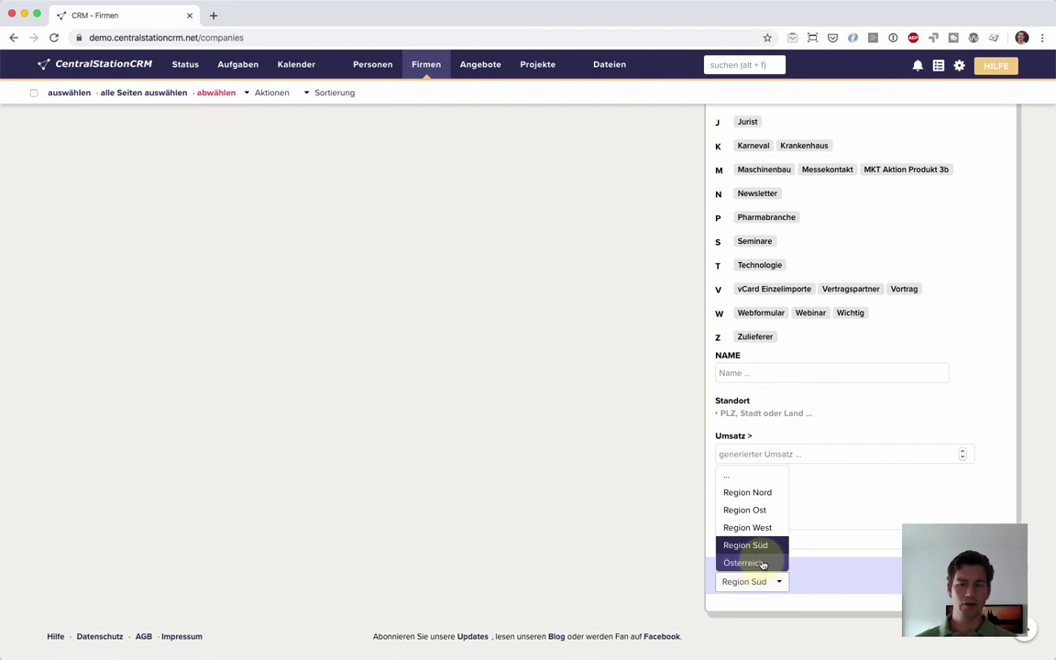
pyautogui.click(648, 556)
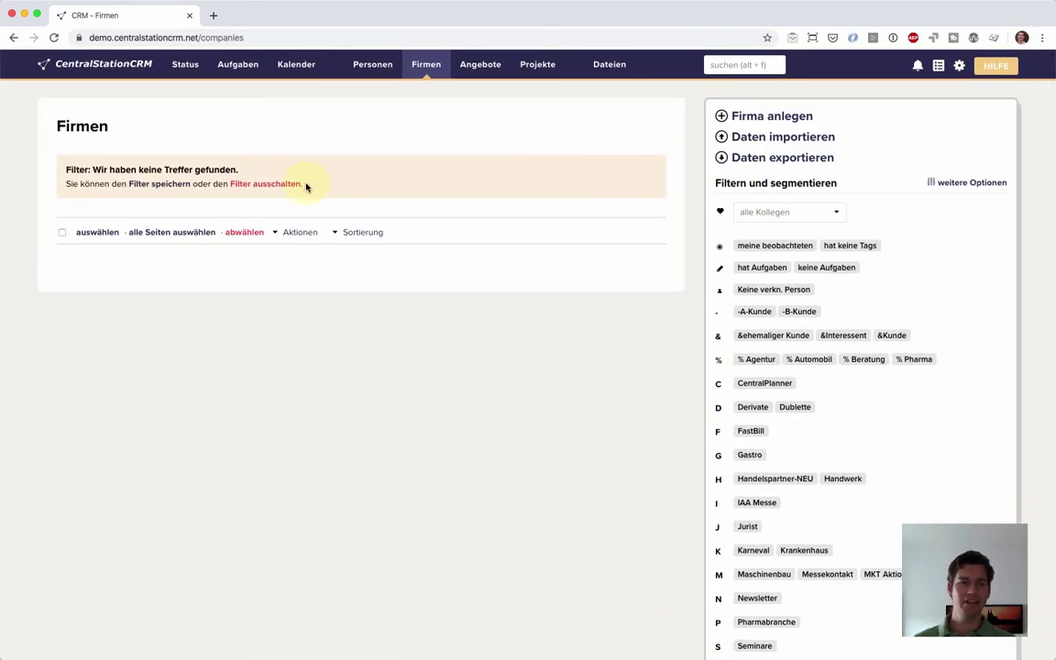
# Step: Switch off the active company filter to list all companies again
pyautogui.click(299, 188)
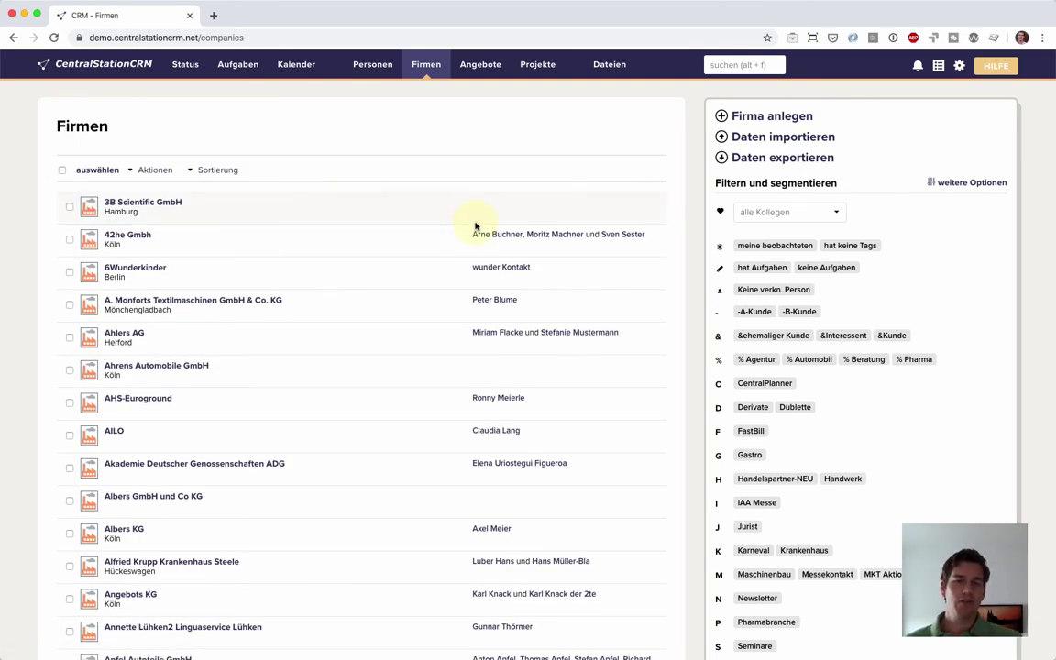
pyautogui.scroll(-1, 473, 236)
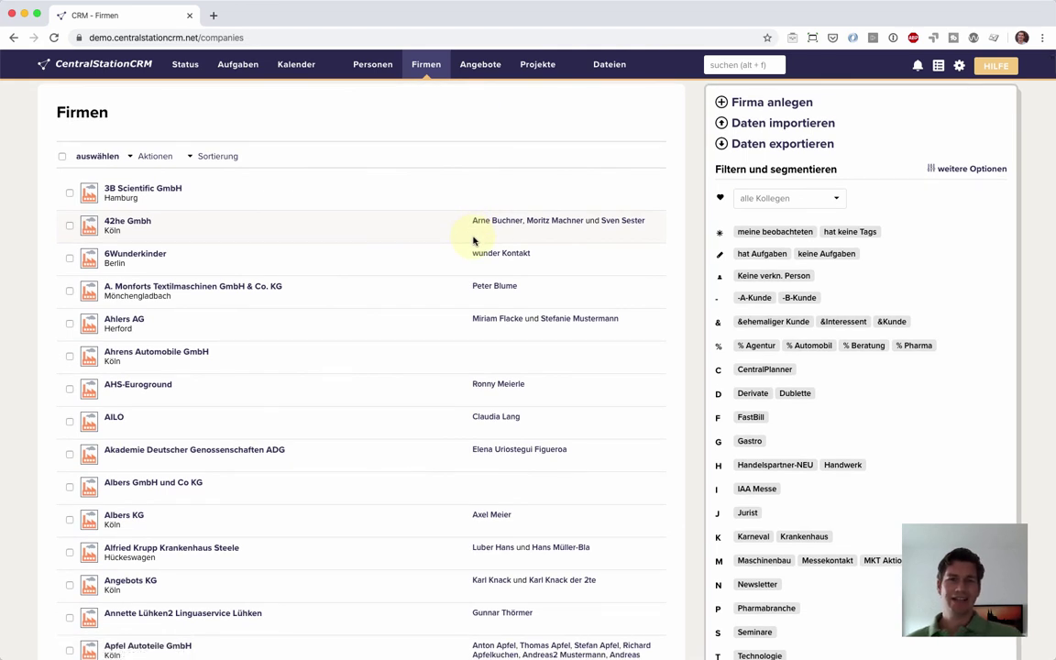